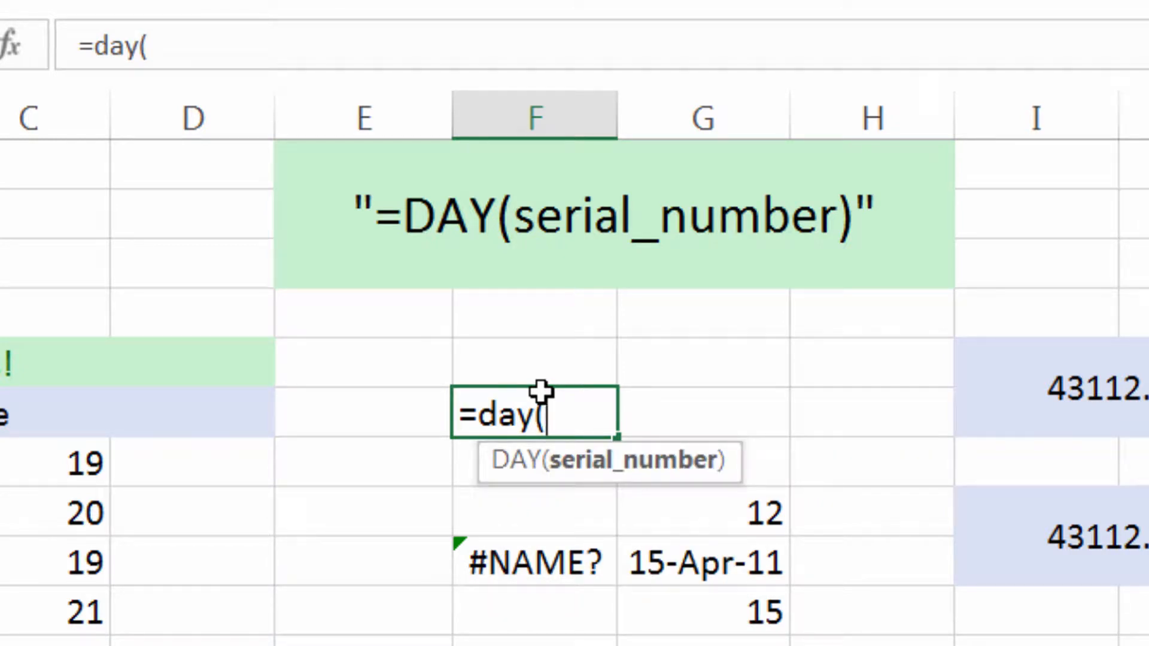
Try the DAY function in F6 with the date 15-Apr-11 written directly as its argument.
type("15-Apr-11")
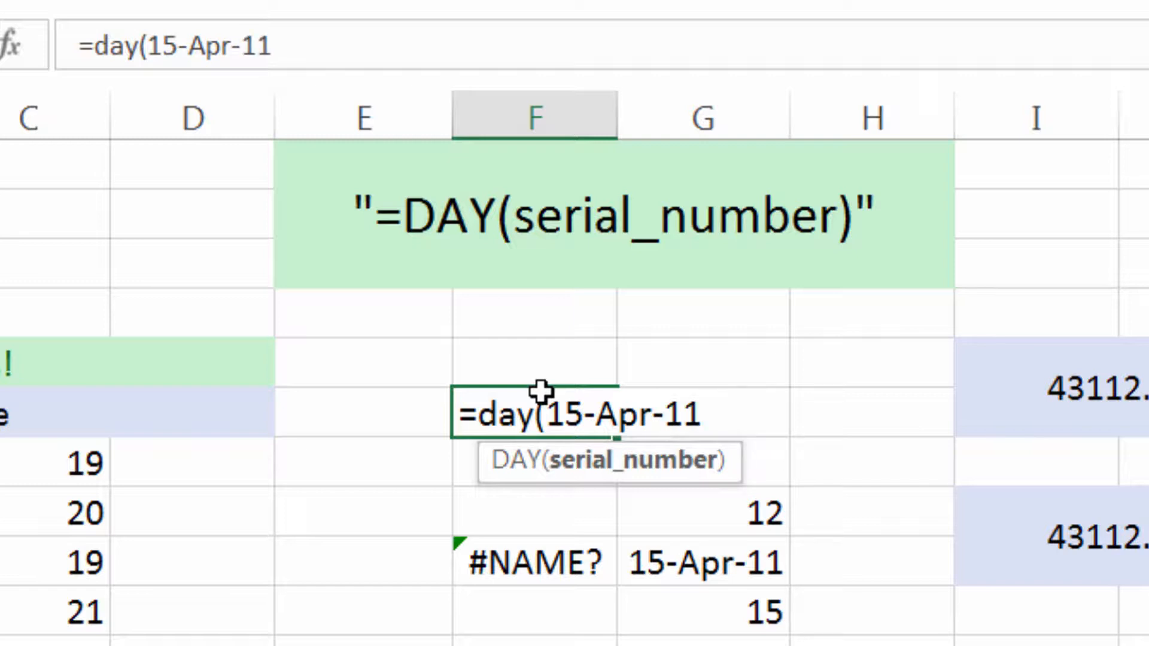
key("Return")
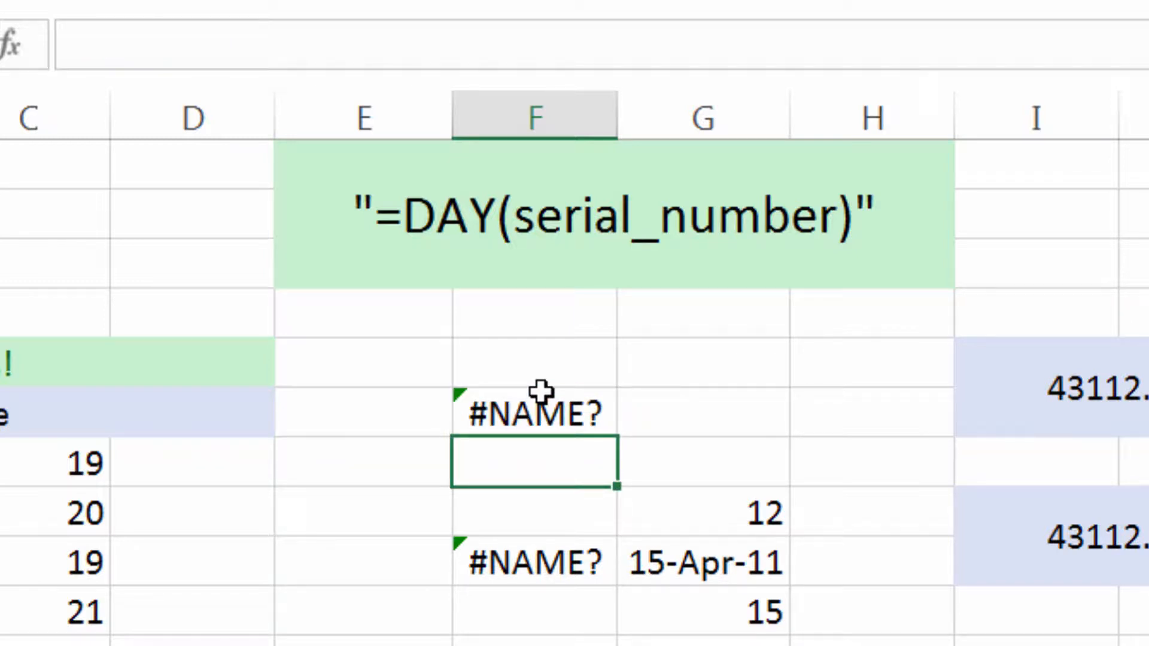
Clear the DAY formulas with directly written dates from cells F9 and F6.
key("Down")
key("Down")
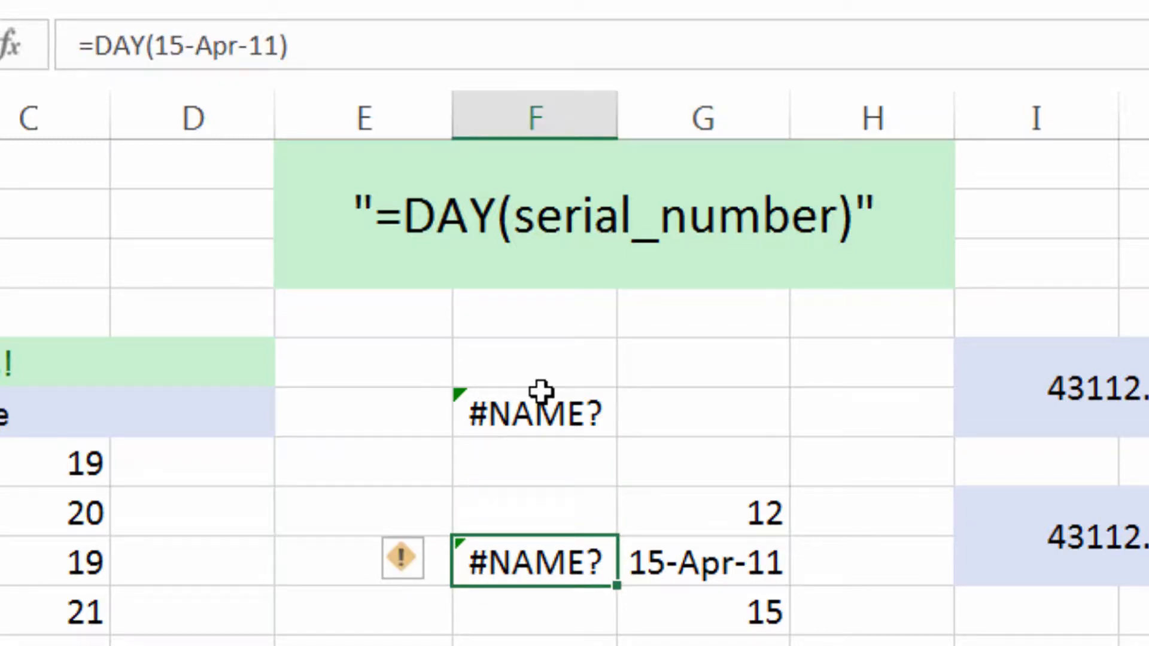
key("Delete")
left_click(540, 392)
key("Delete")
Enter the date 15-Apr-11 in cell F9, matching the one in G9.
left_click(736, 538)
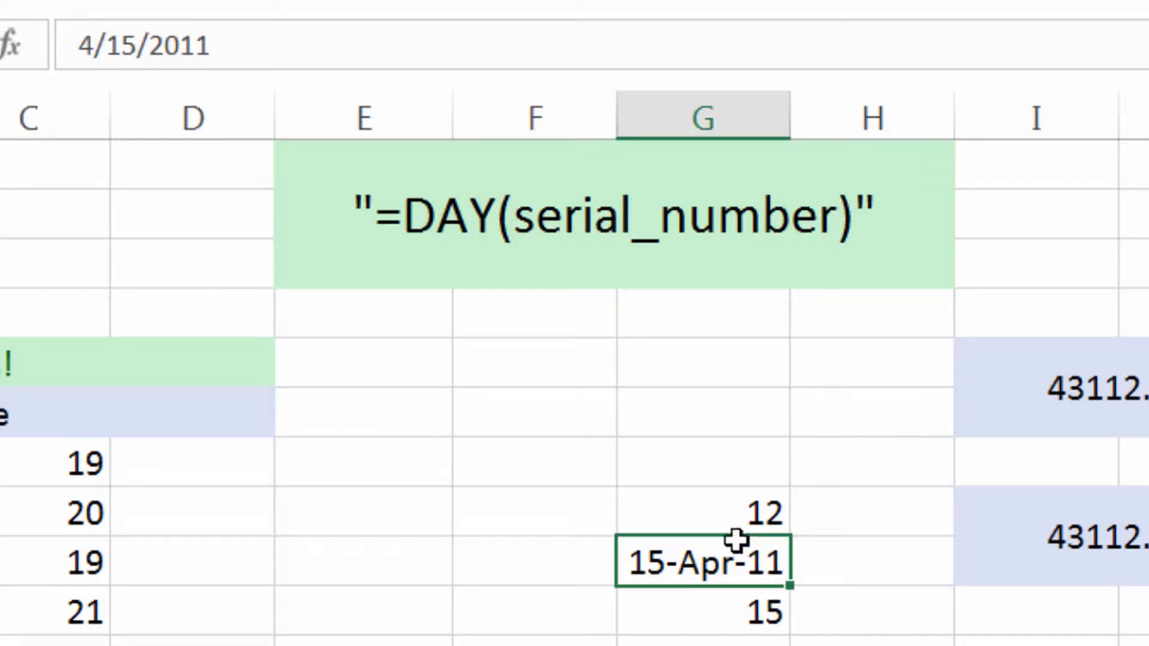
left_click(540, 575)
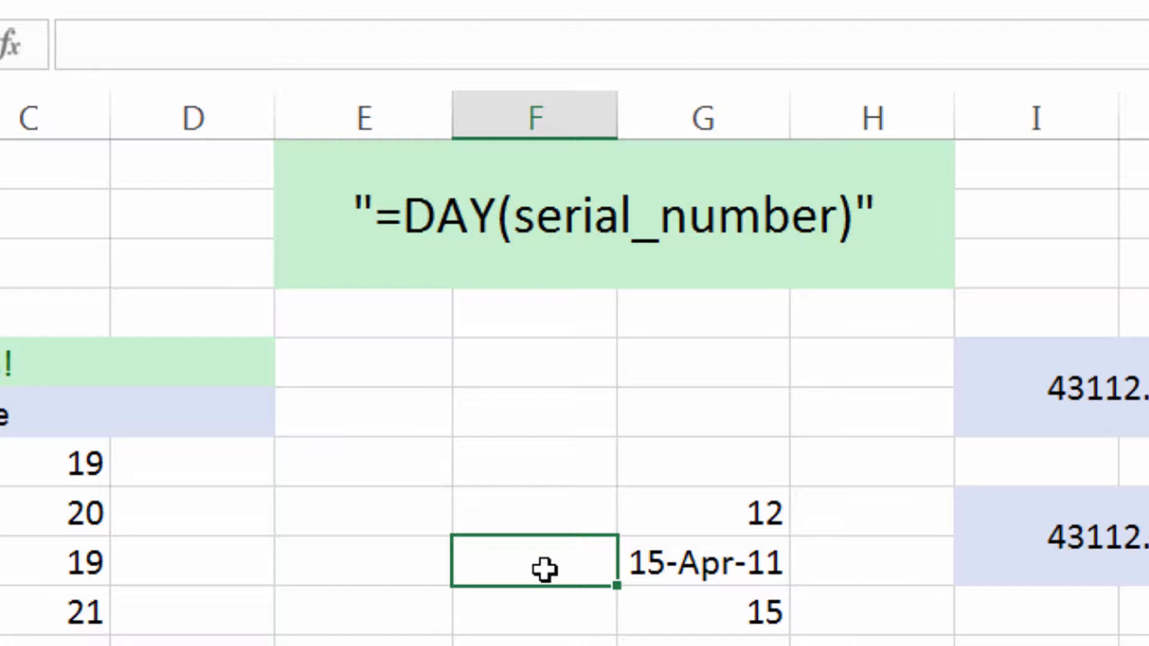
type("15-")
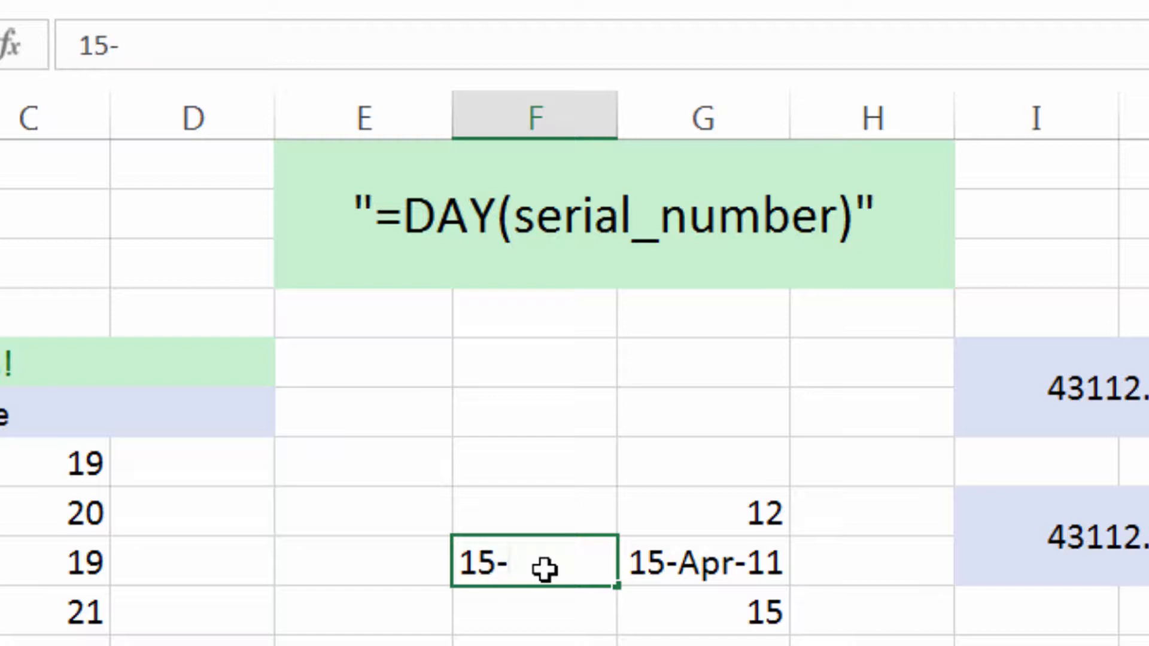
type("apr-11")
key("Return")
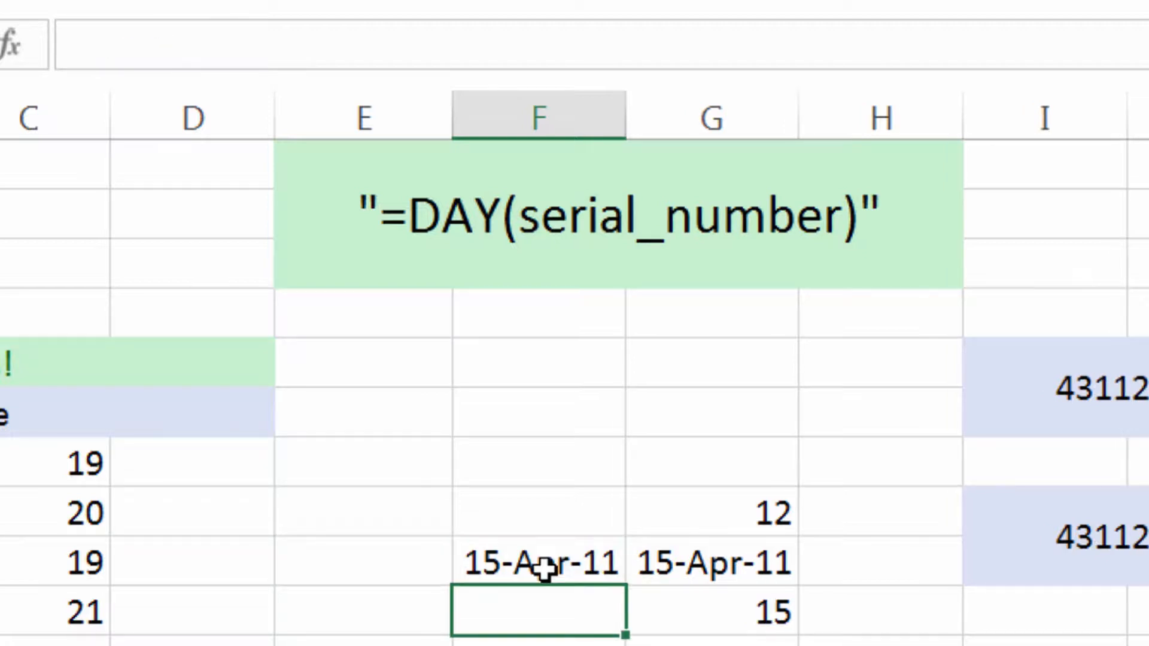
left_click(544, 568)
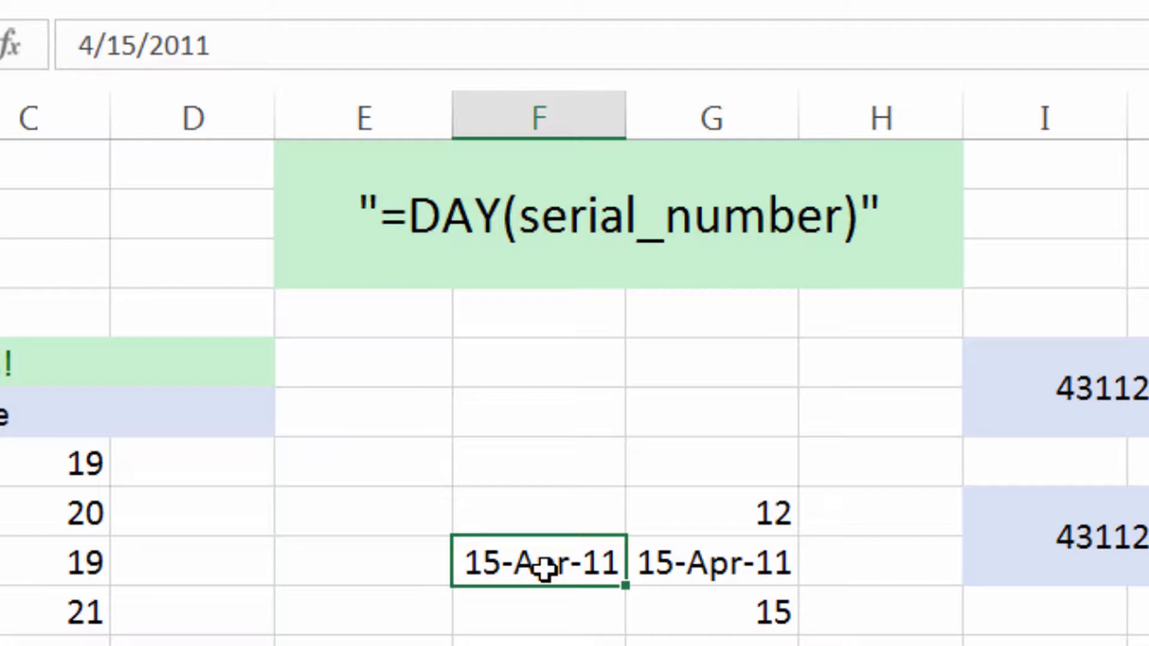
Extract the day of the F9 date in cell F10 with the formula =DAY(F9).
key("Return")
type("=day")
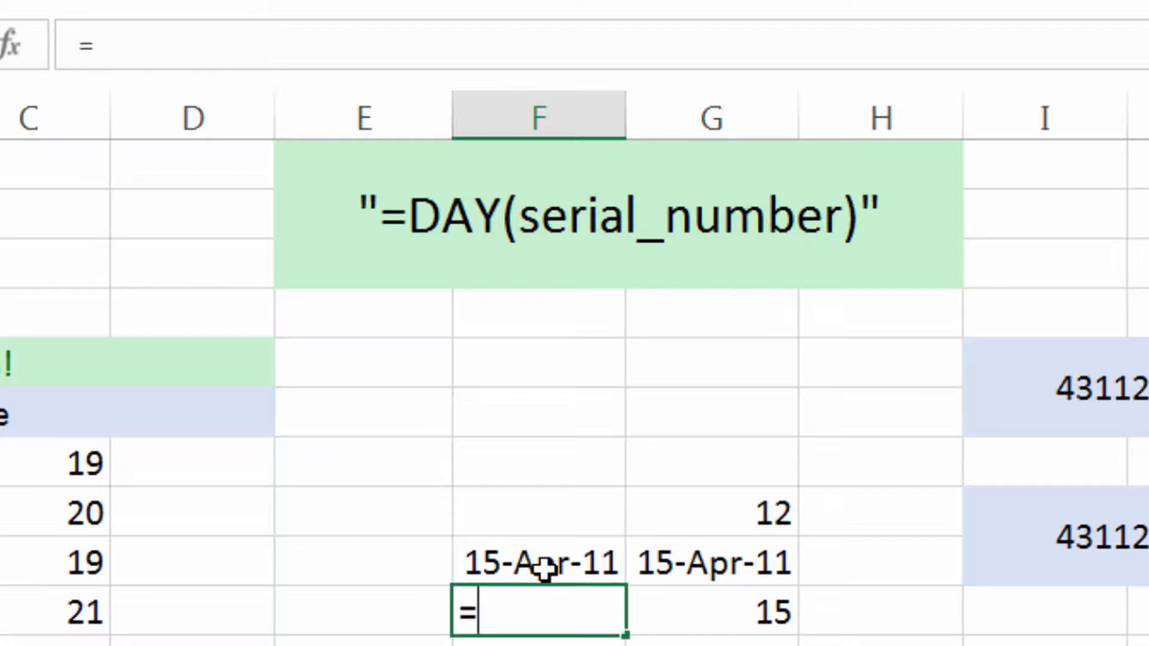
type("(")
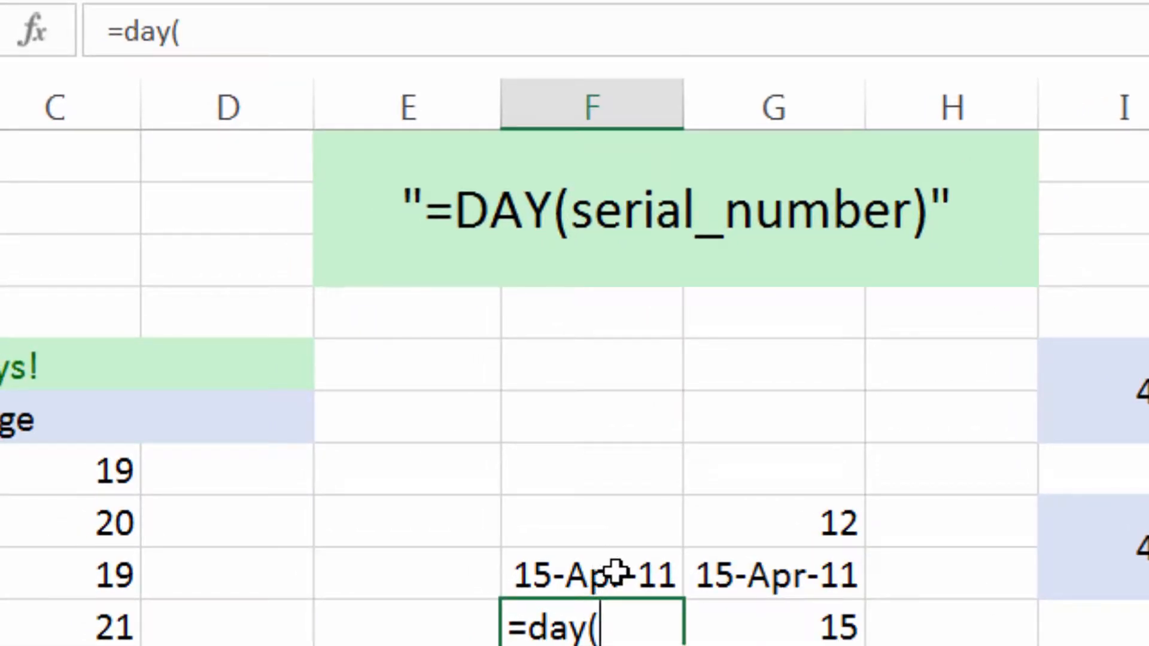
left_click(658, 580)
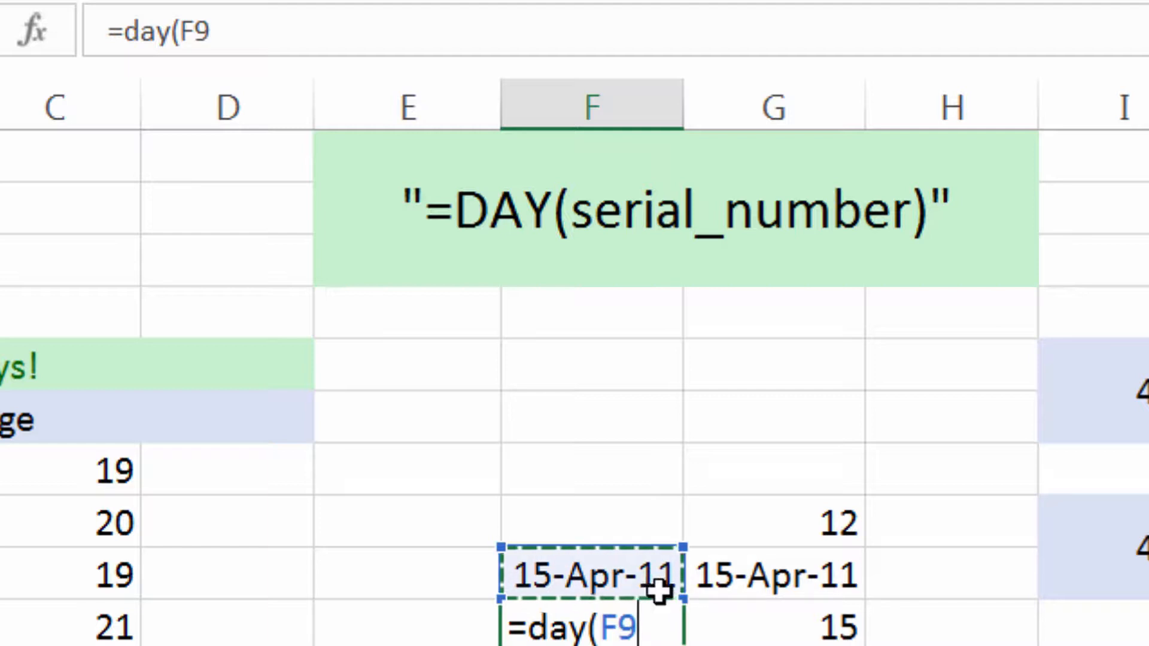
key("BackSpace")
key("BackSpace")
type("f9")
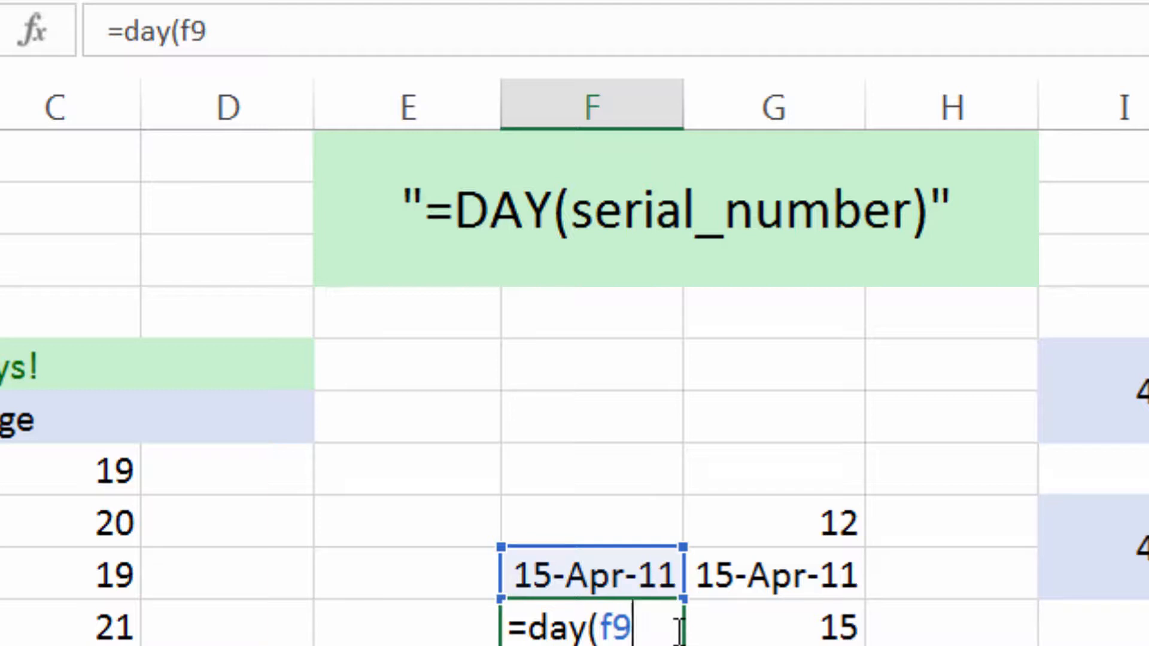
type(")")
key("Return")
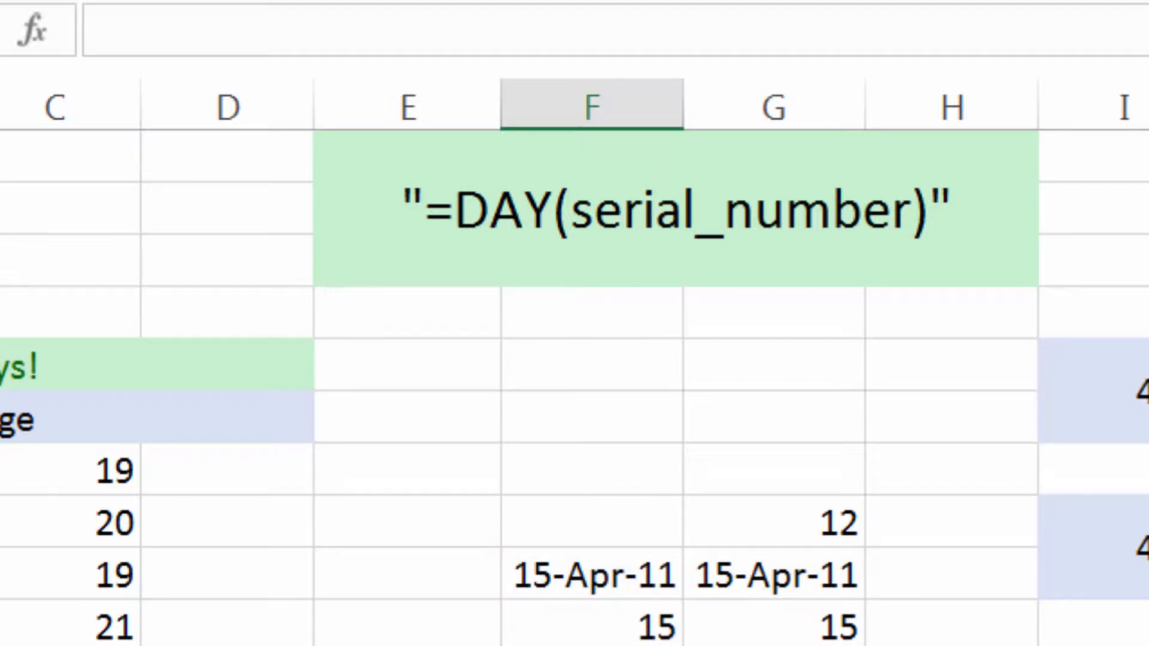
left_click(604, 624)
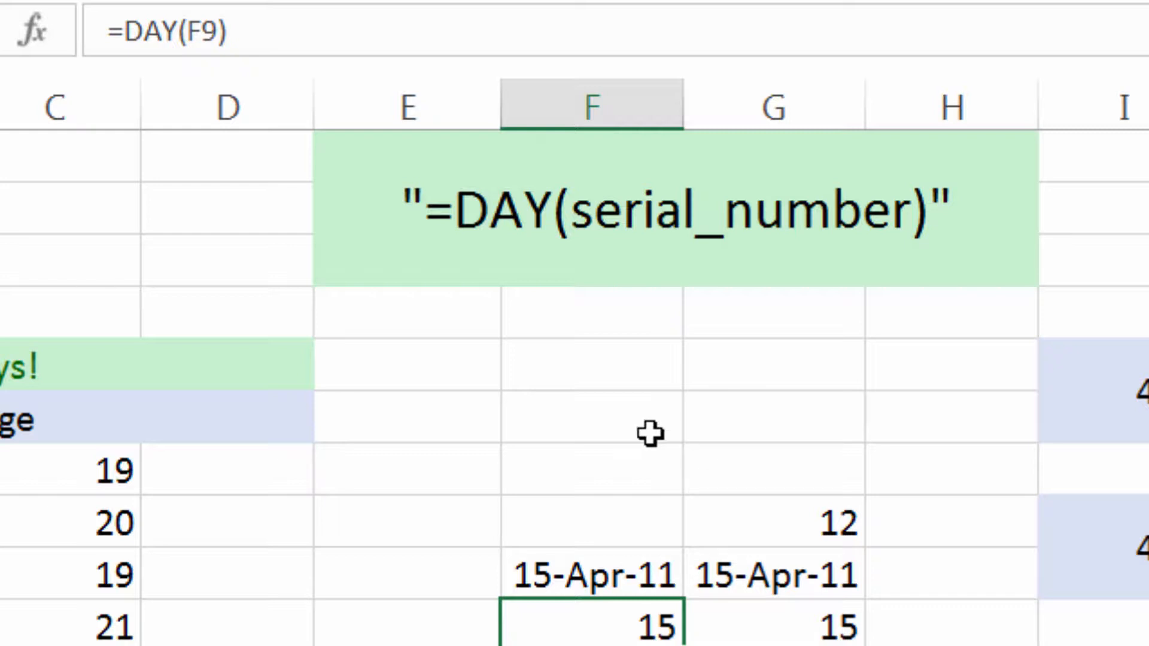
Change the format of the date in F9 to Number to show its serial number.
left_click(650, 414)
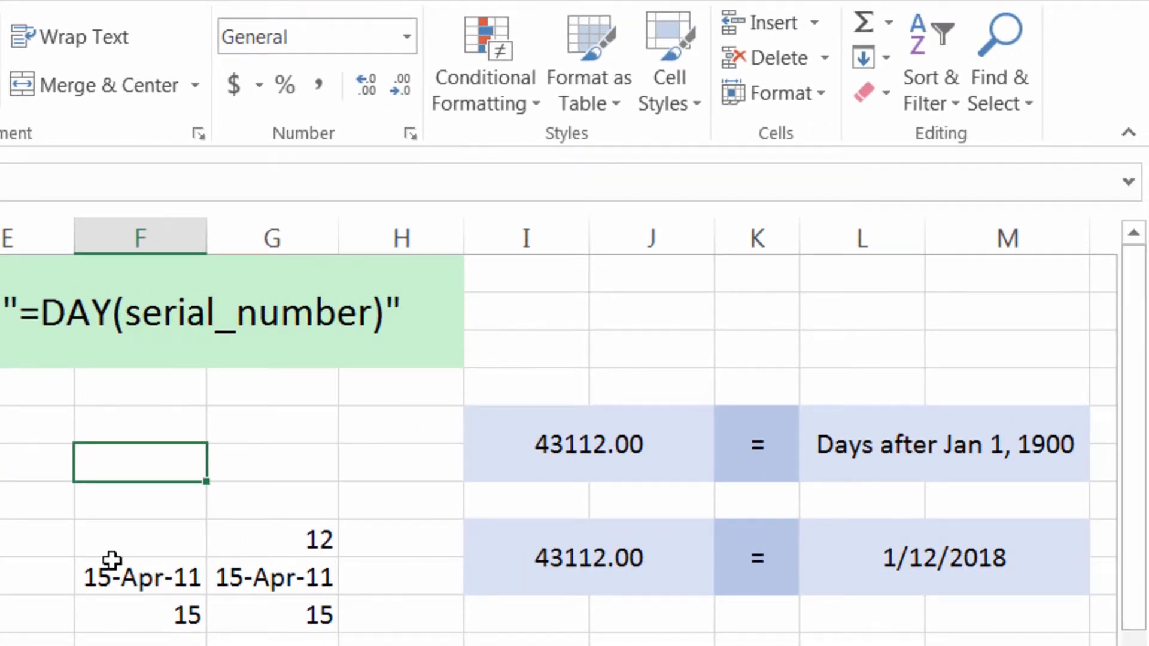
left_click(125, 574)
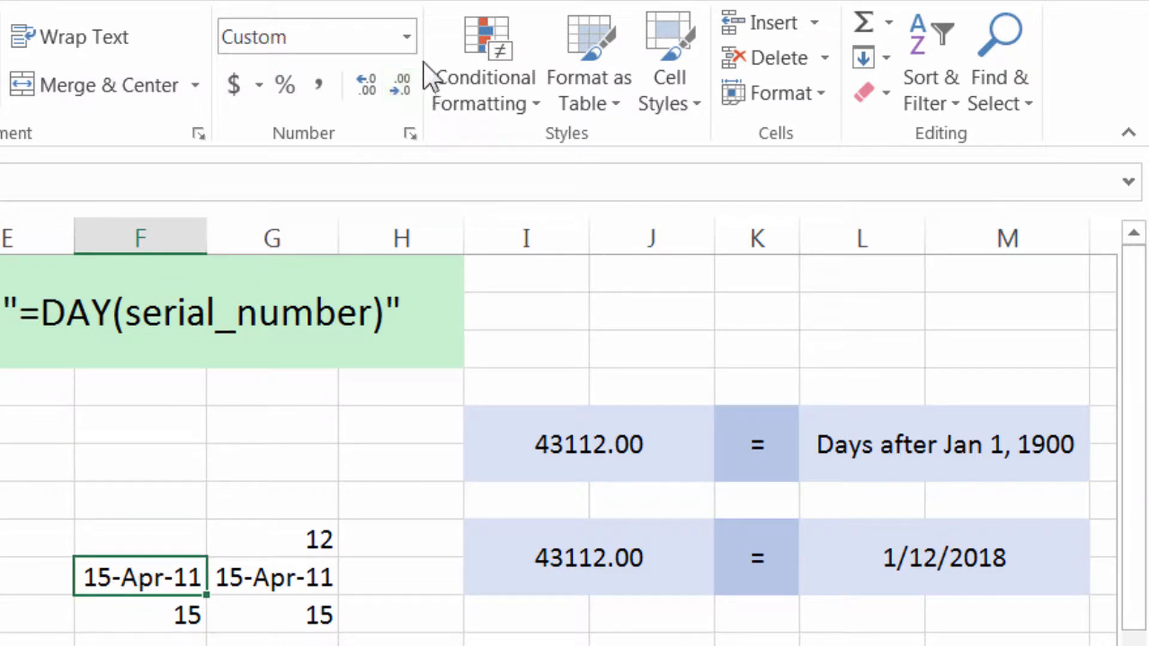
left_click(405, 37)
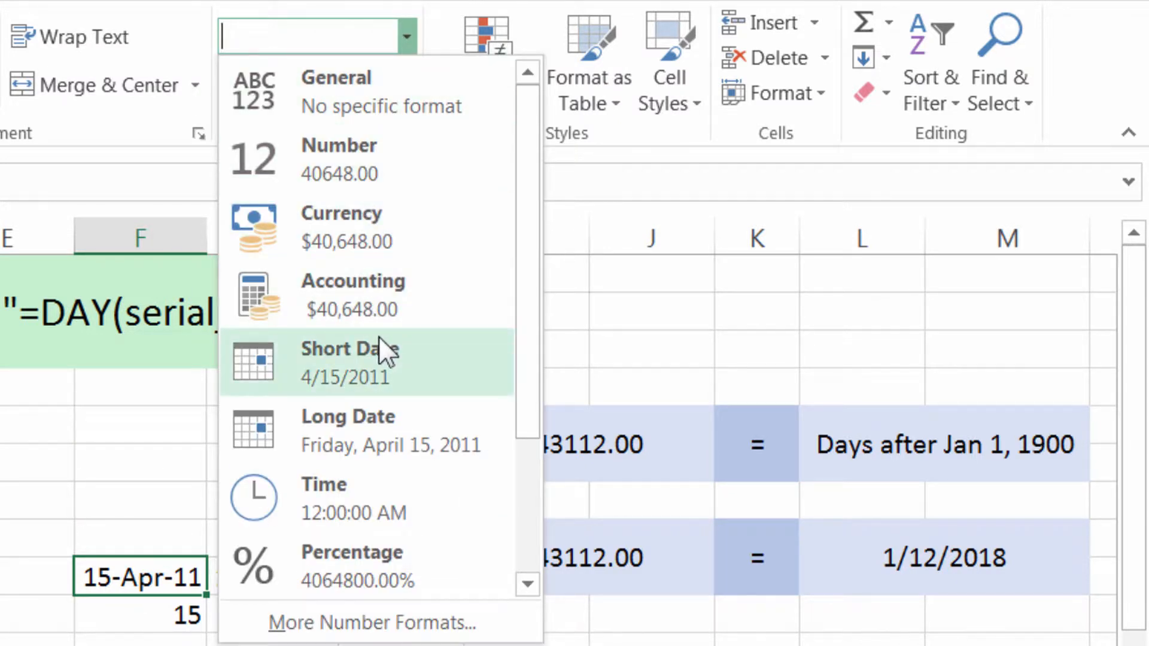
left_click(388, 181)
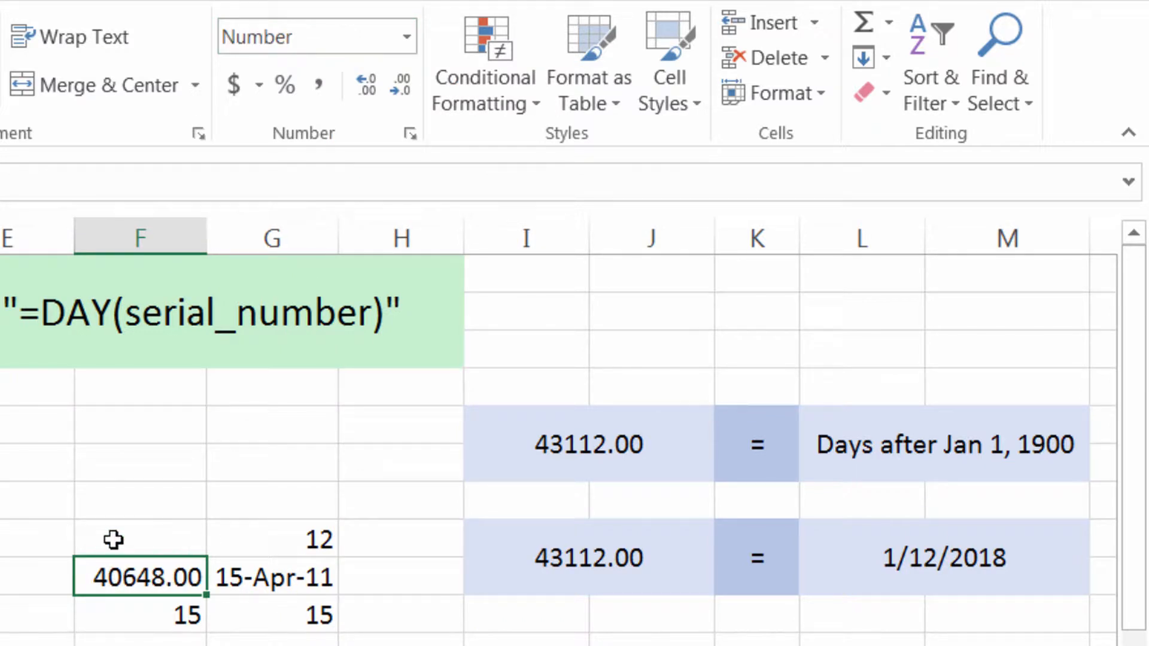
left_click(169, 624)
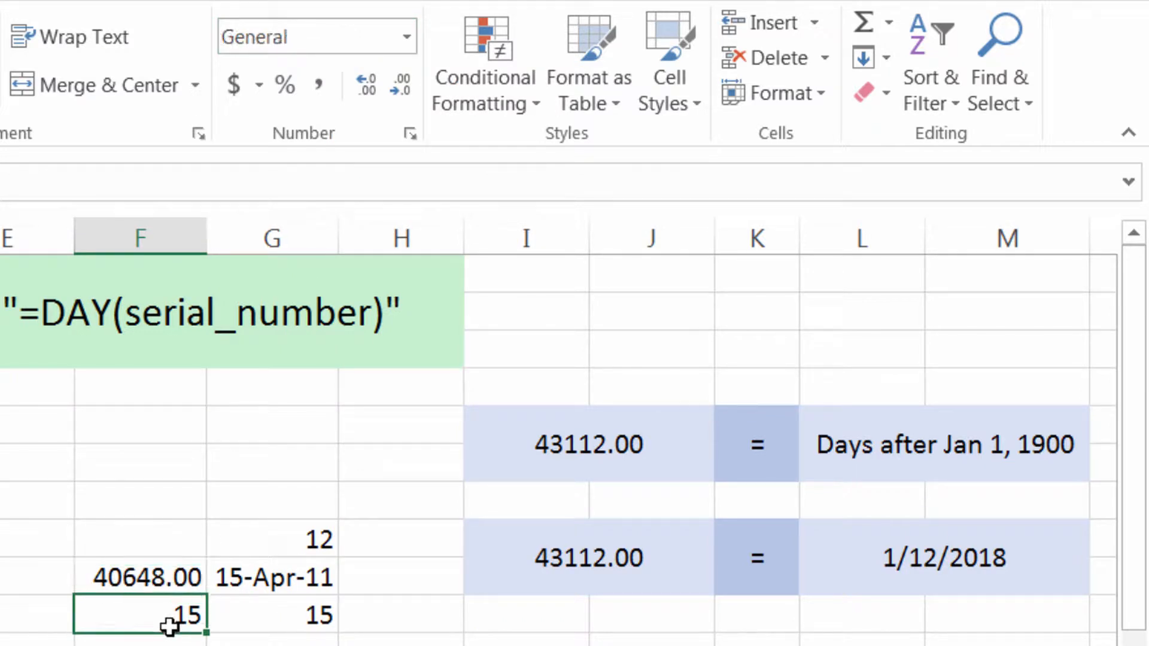
key("Up")
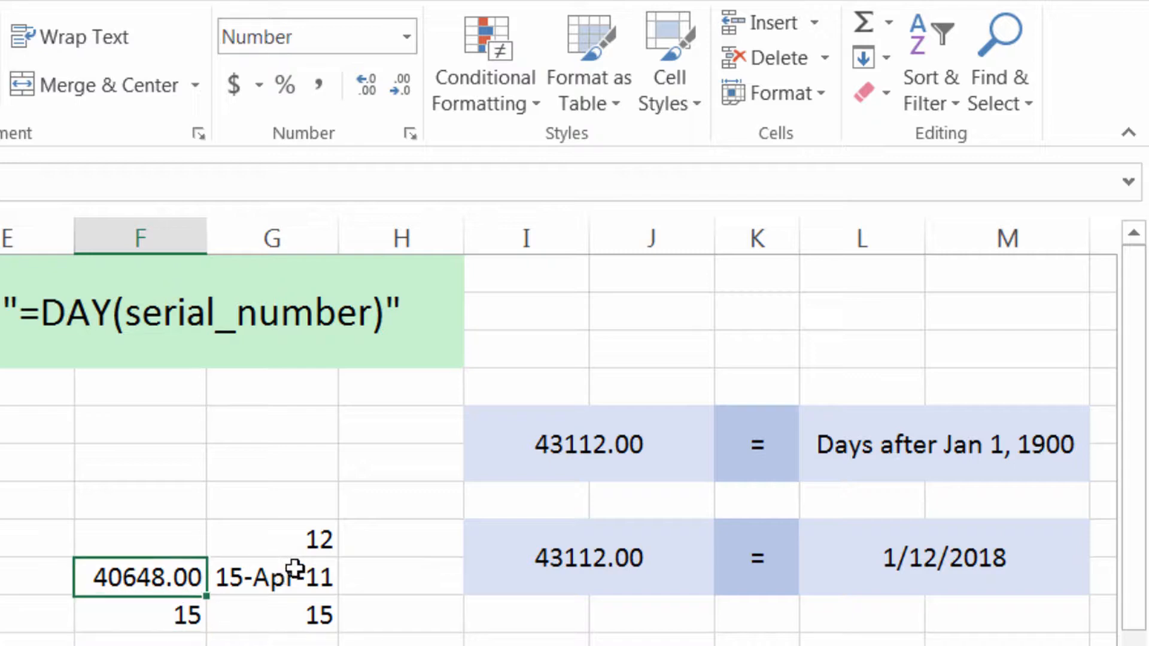
Compare the example serial number 43112.00 with its matching date 1/12/2018 in the blue reference cells.
left_click(679, 470)
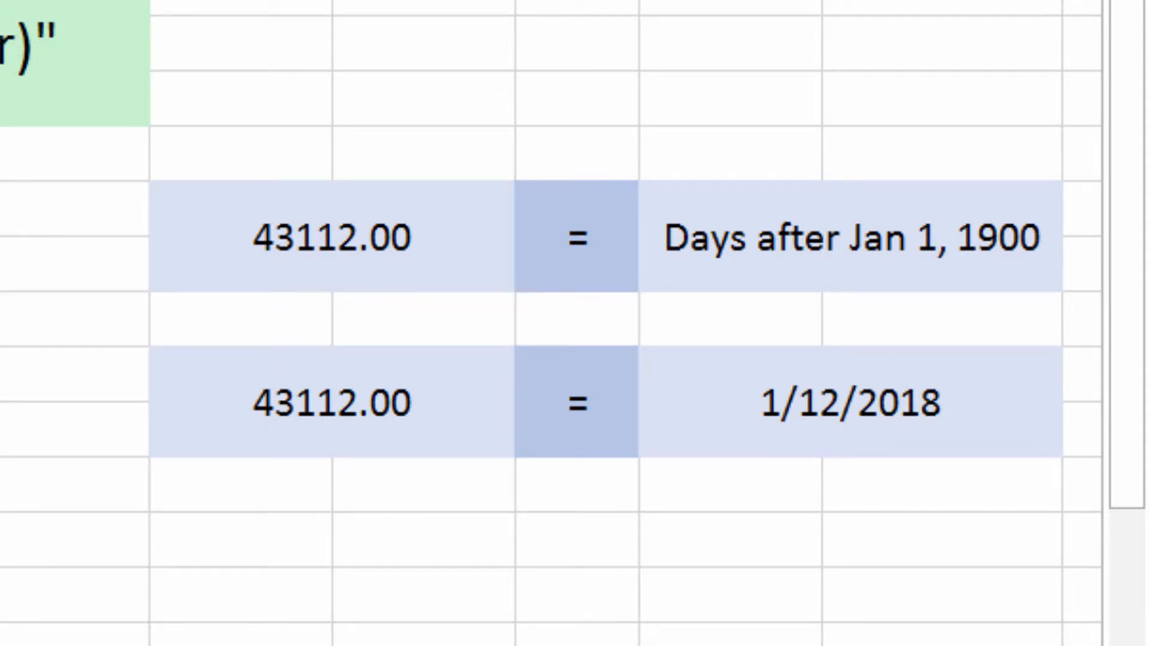
left_click(724, 438)
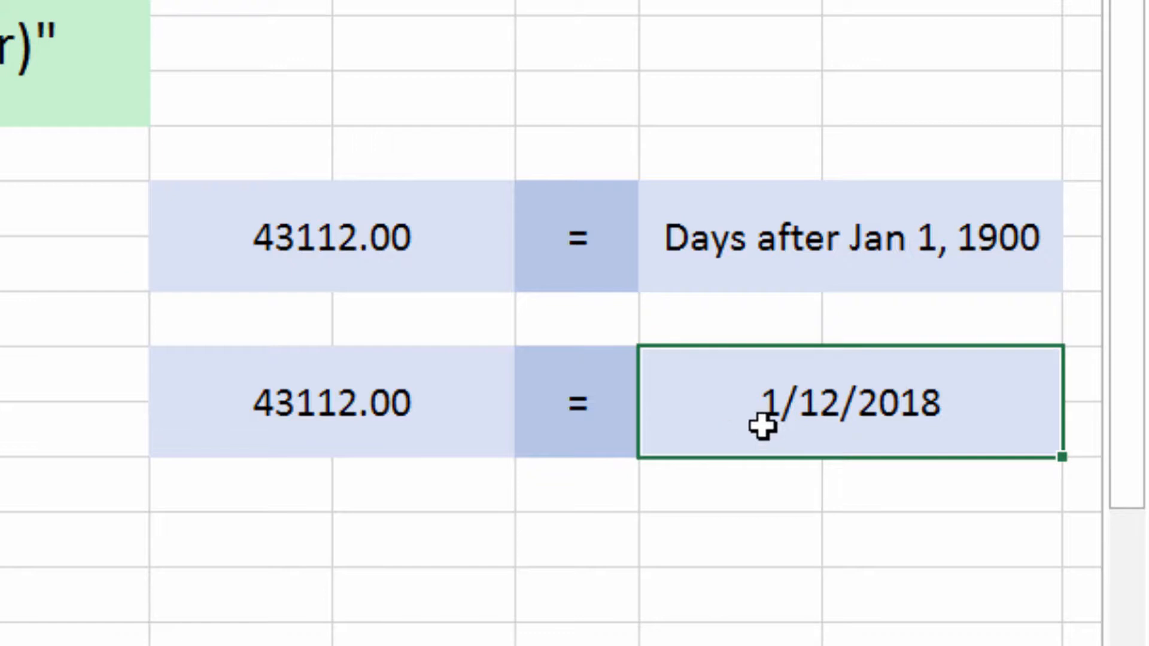
left_click(374, 403)
left_click(854, 432)
Add the column header "birthday day" in cell D6 of the Birthdays! table.
left_click(453, 393)
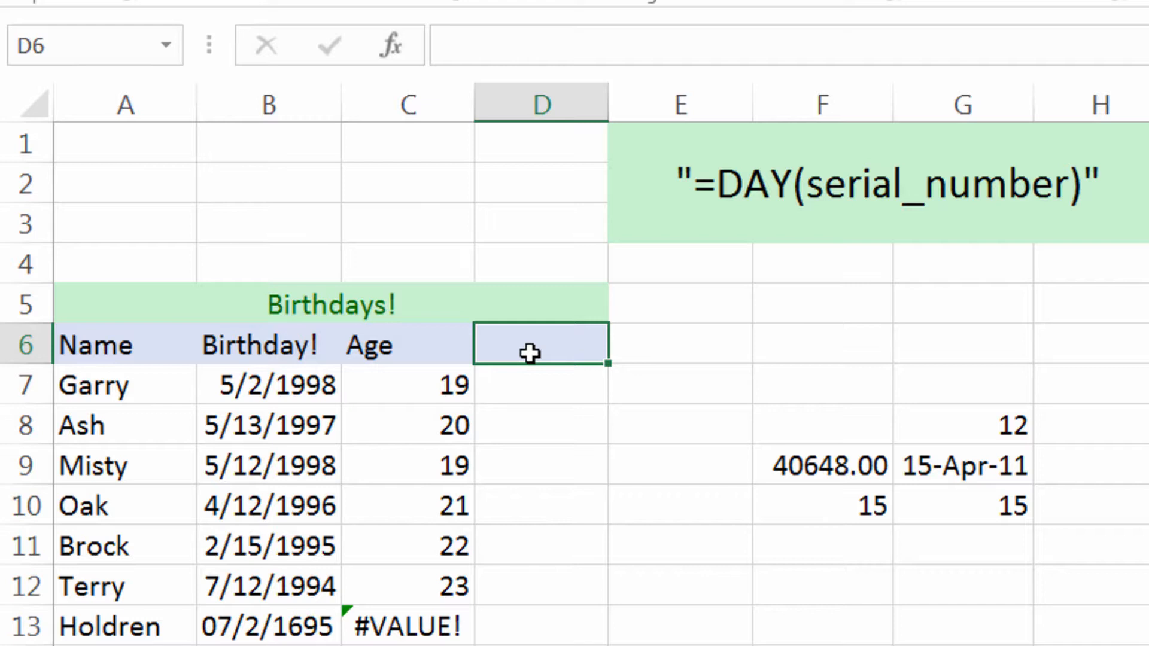
type("birthday da")
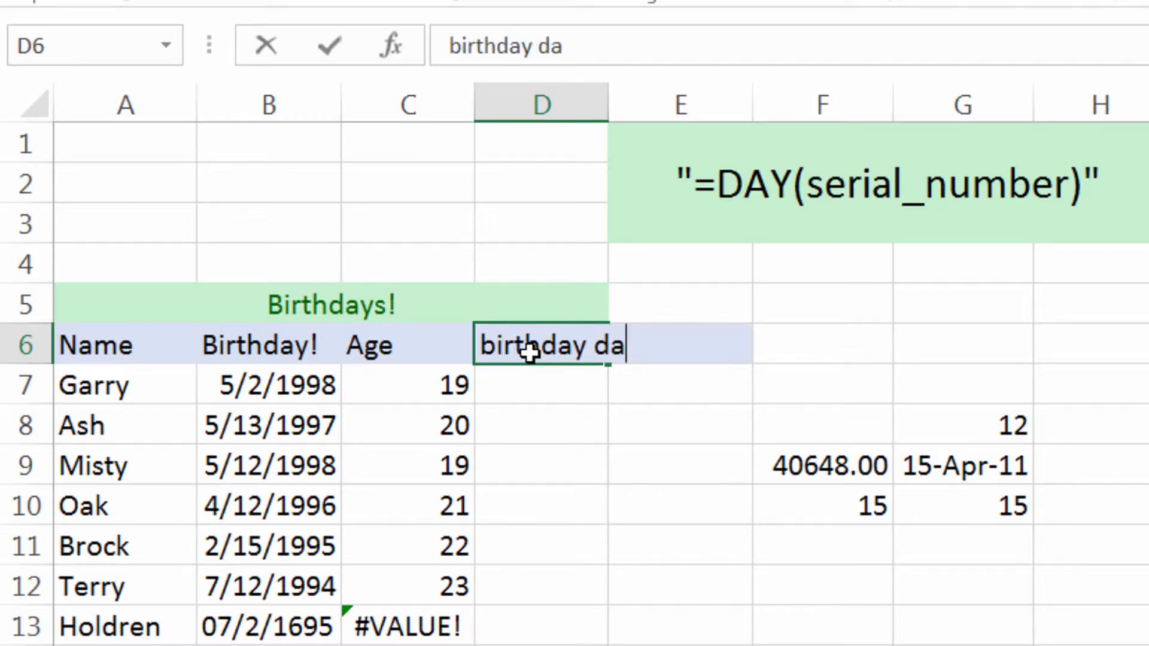
type("y")
key("Return")
Extract the day of the first birthday in cell D7 with the formula =DAY(B7).
type("=da")
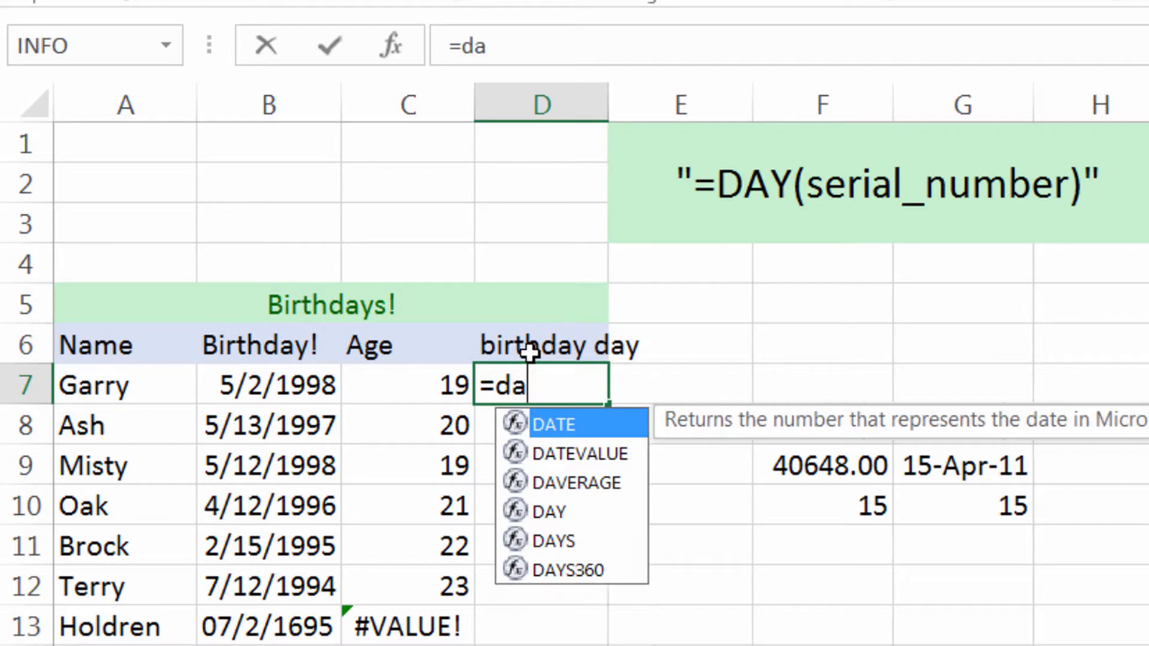
type("y(")
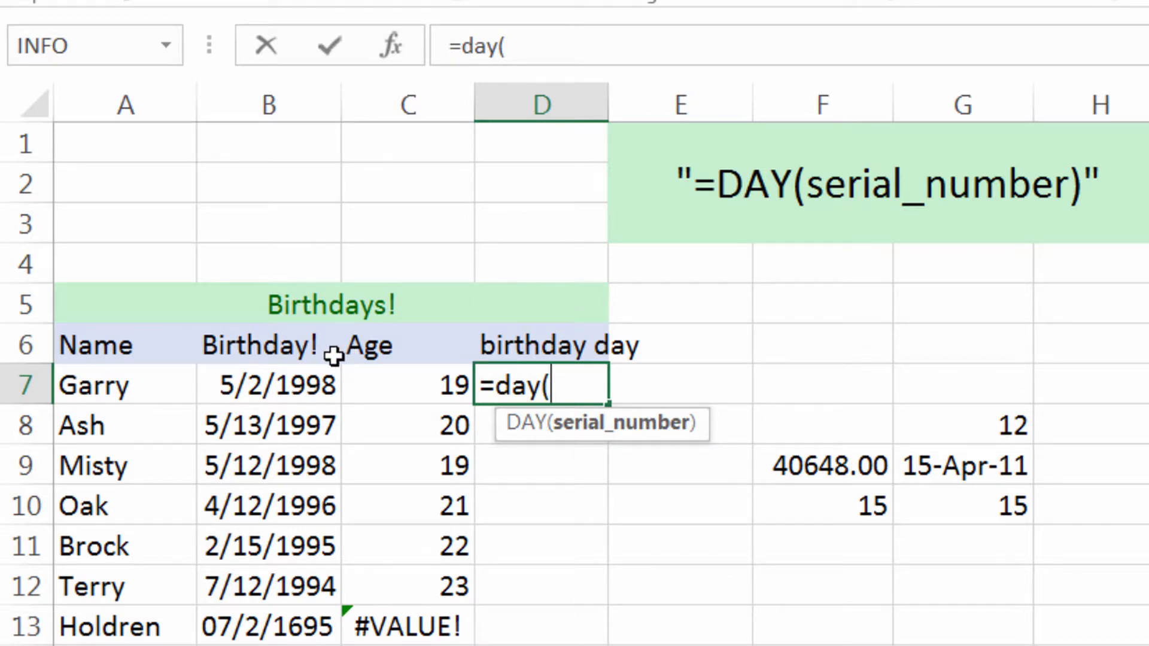
left_click(313, 378)
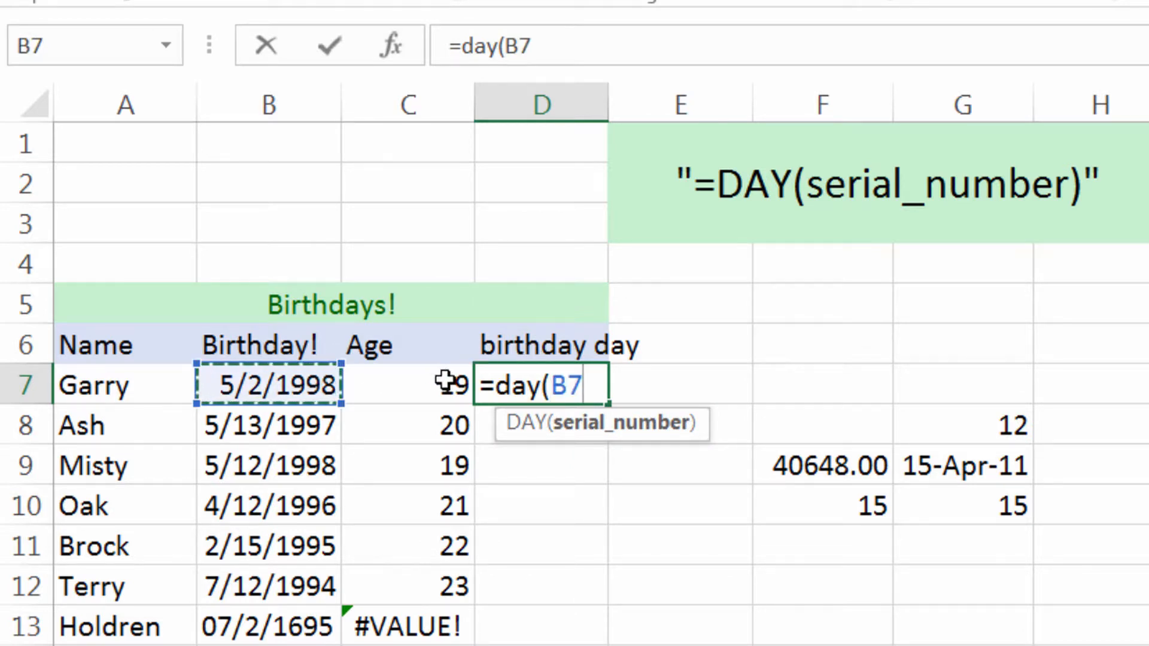
type(")")
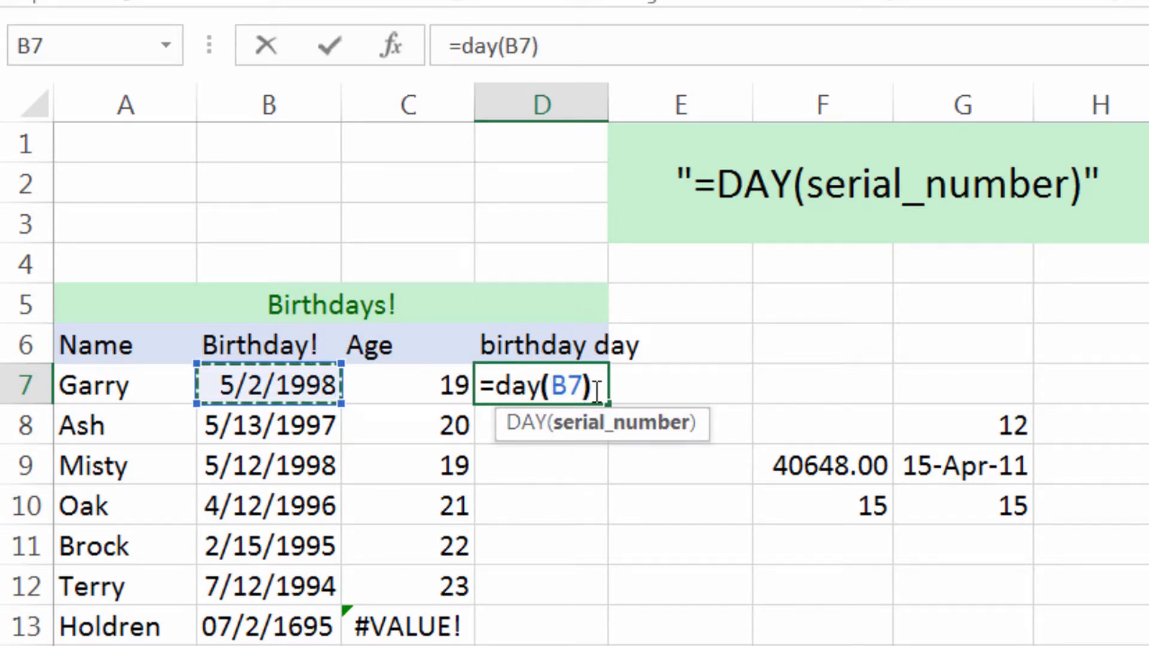
key("Return")
left_click(589, 380)
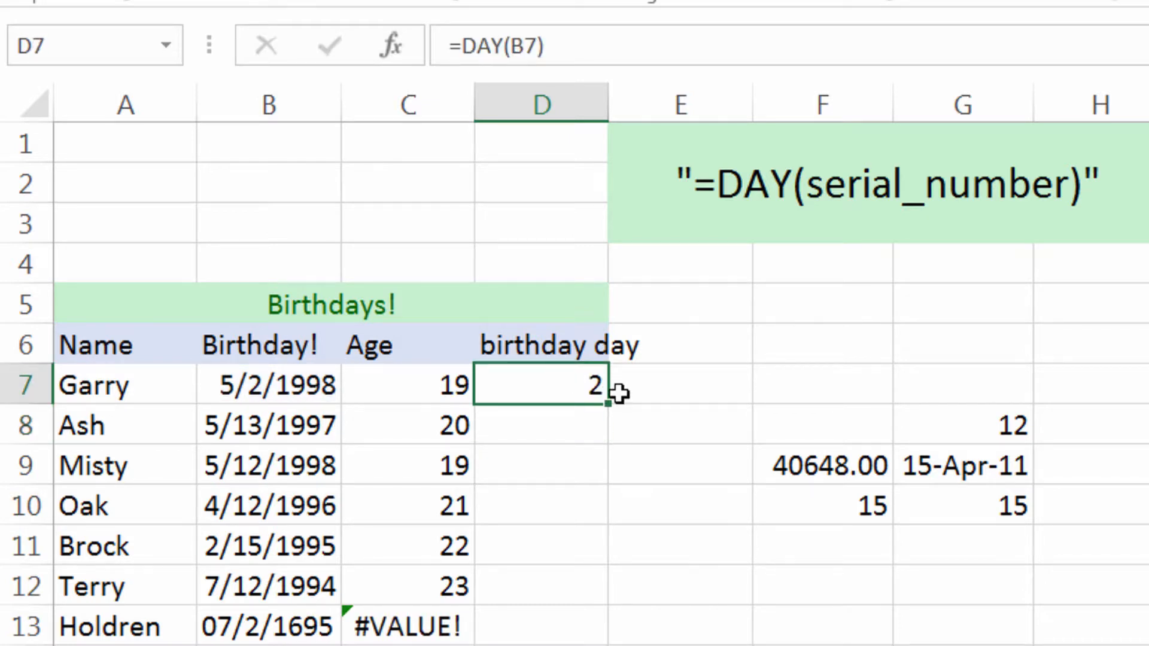
left_click(585, 412)
type("=")
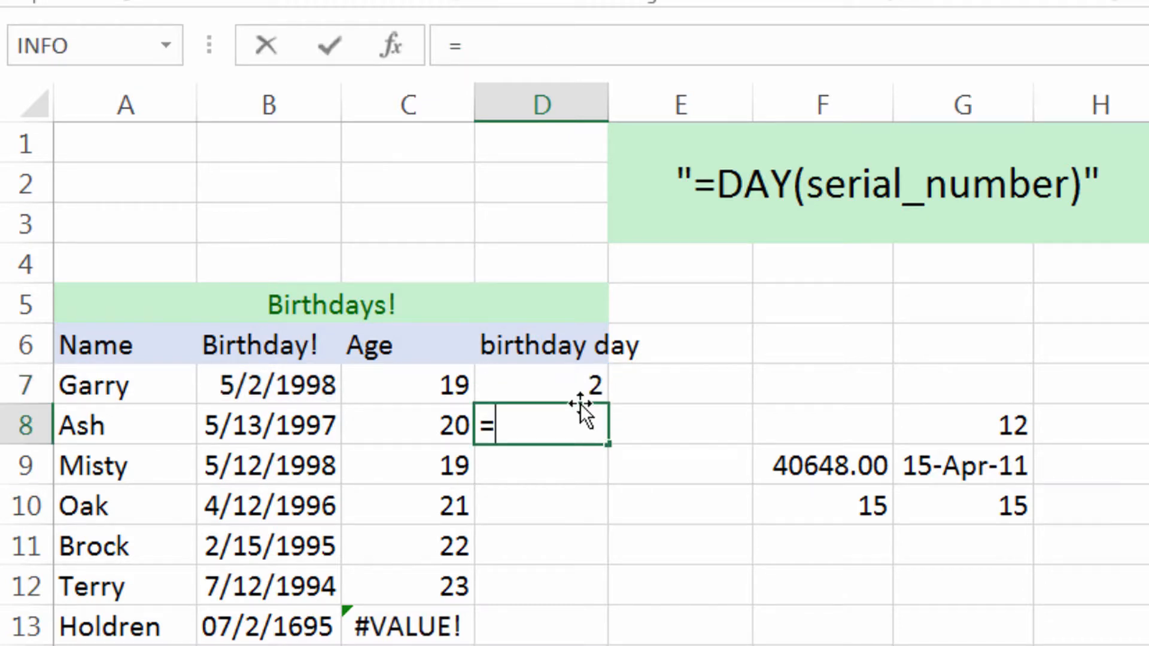
type("day(")
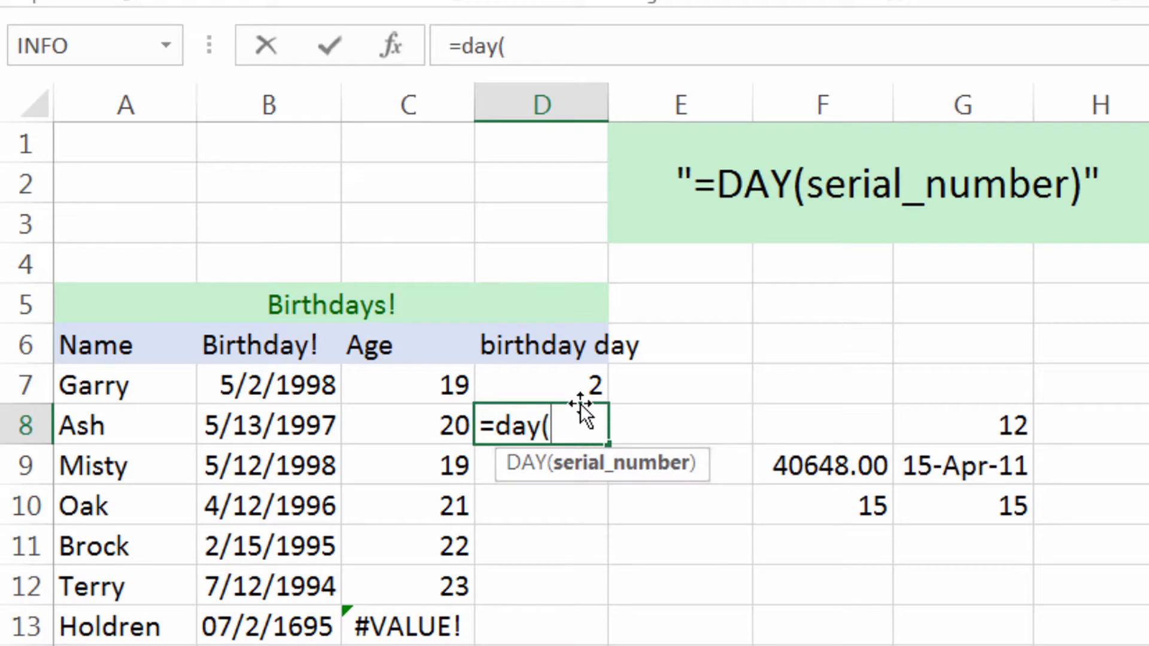
key("BackSpace")
key("BackSpace")
key("BackSpace")
key("Escape")
Fill the DAY formula from D7 down through D13 and check the formula in D13.
left_click(582, 383)
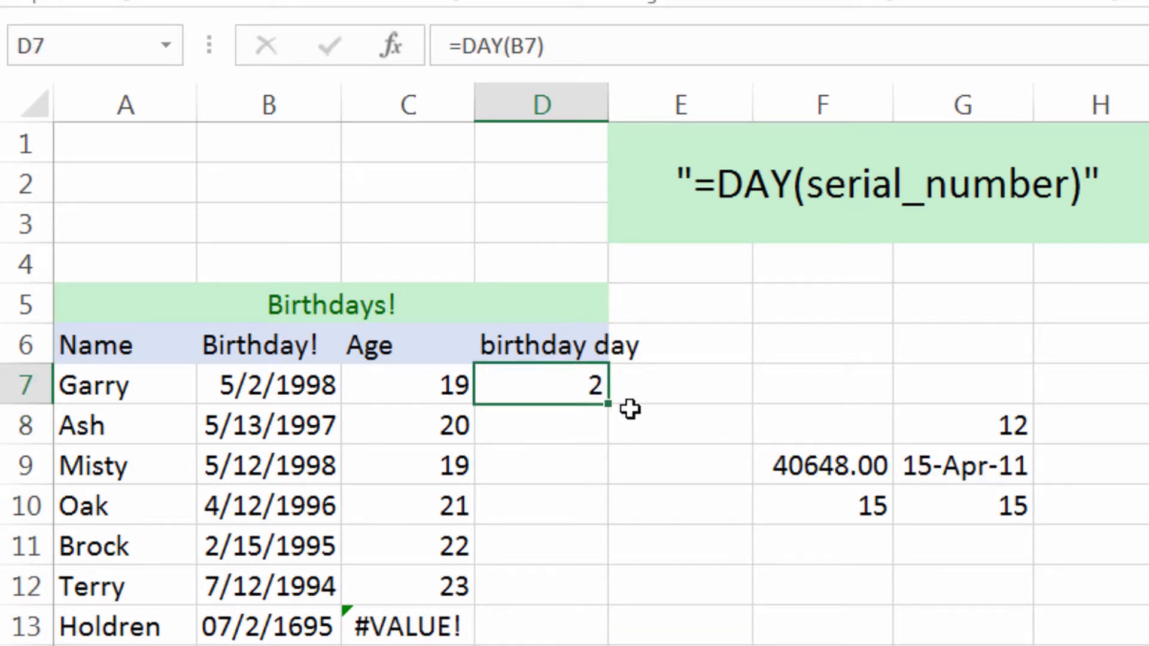
left_click_drag(610, 408, 597, 619)
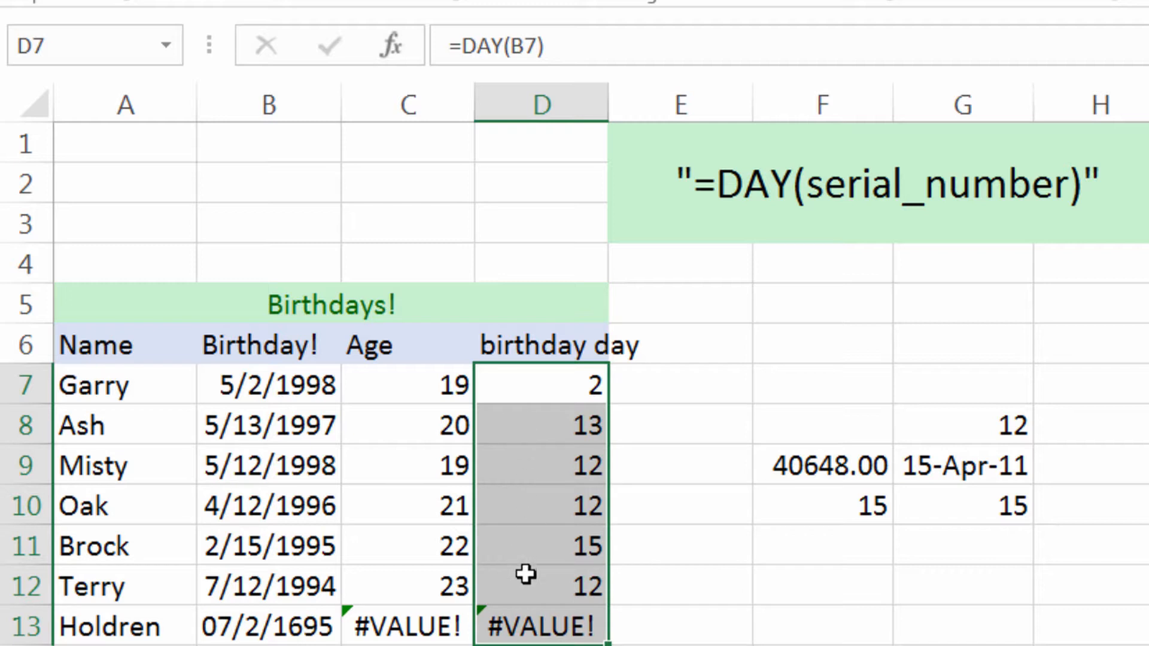
left_click(542, 627)
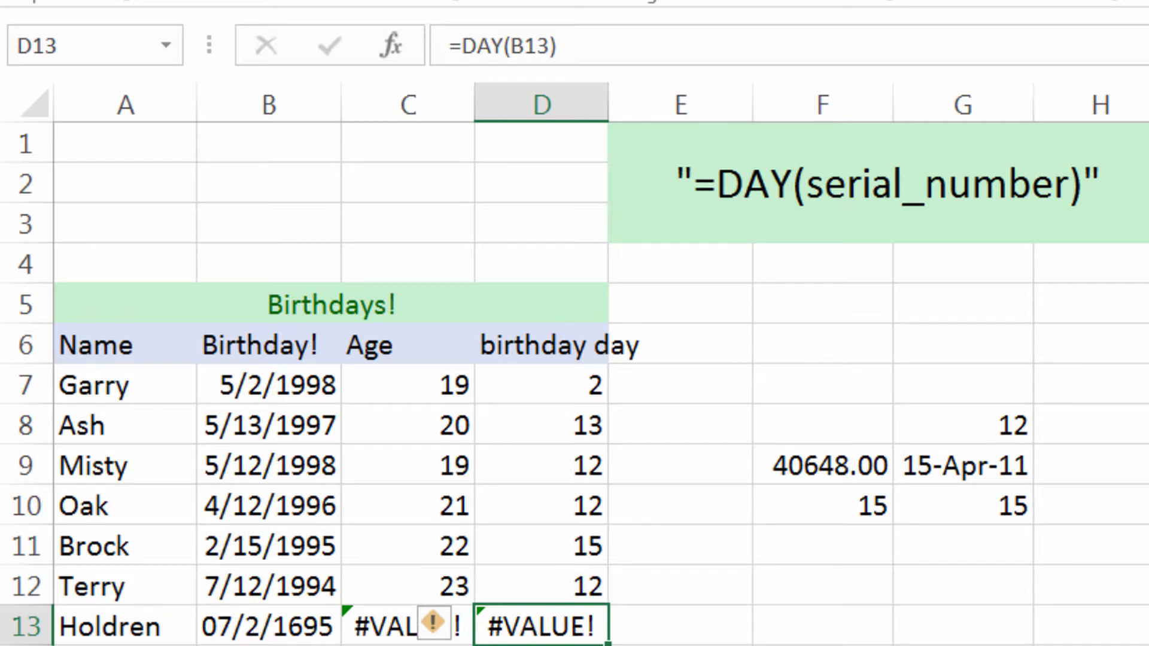
Compare the last birthday in B13 with the "Days after Jan 1, 1900" note and the birthdays above it.
left_click(1148, 323)
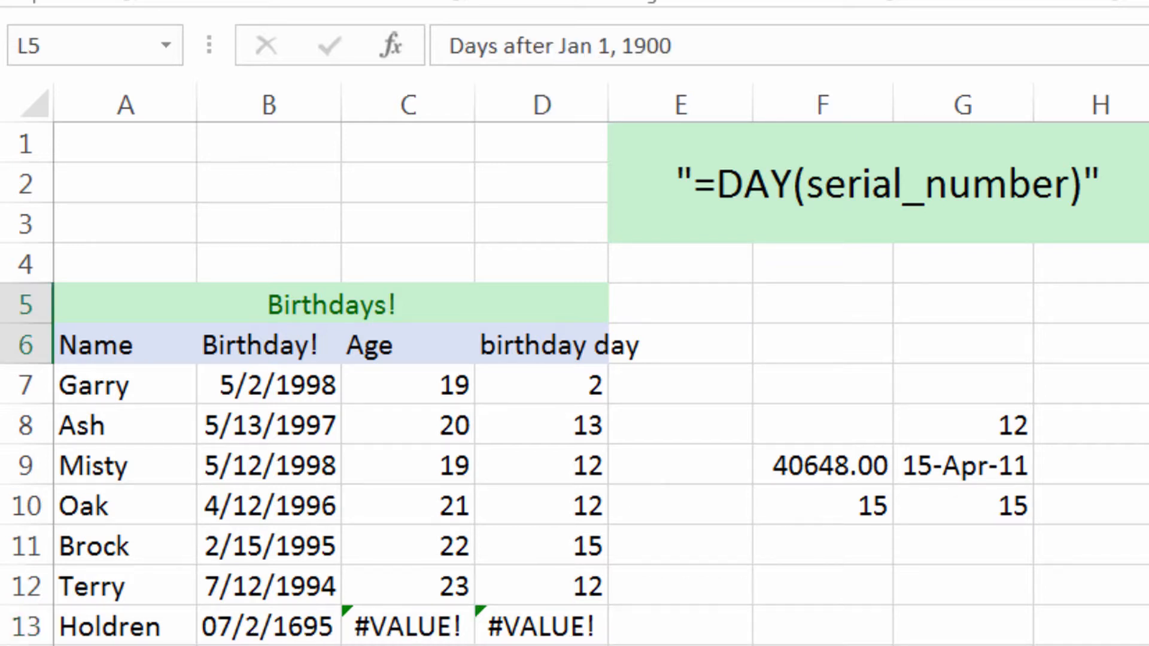
left_click(276, 625)
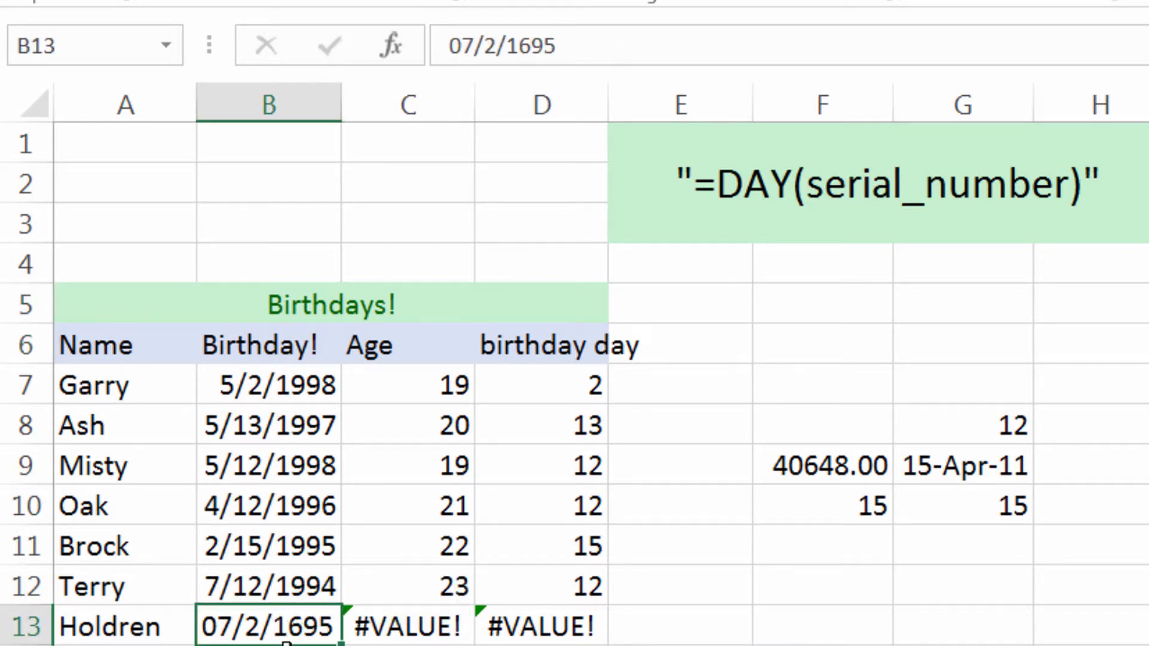
key("Up")
key("Up")
key("Up")
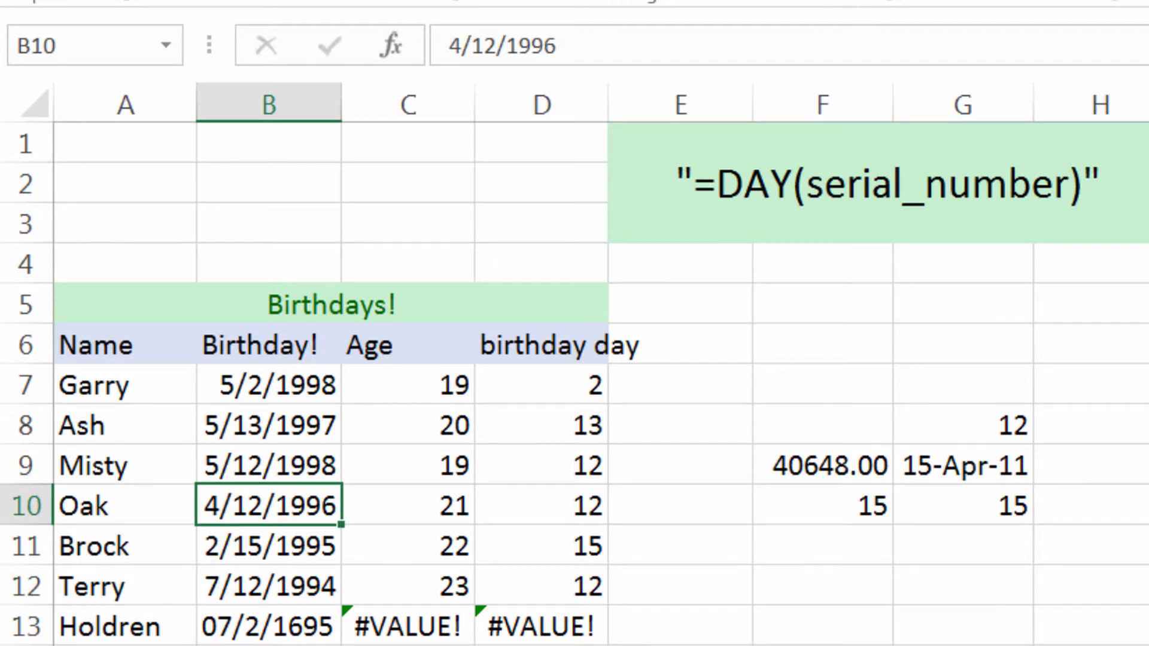
key("Down")
key("Down")
key("Down")
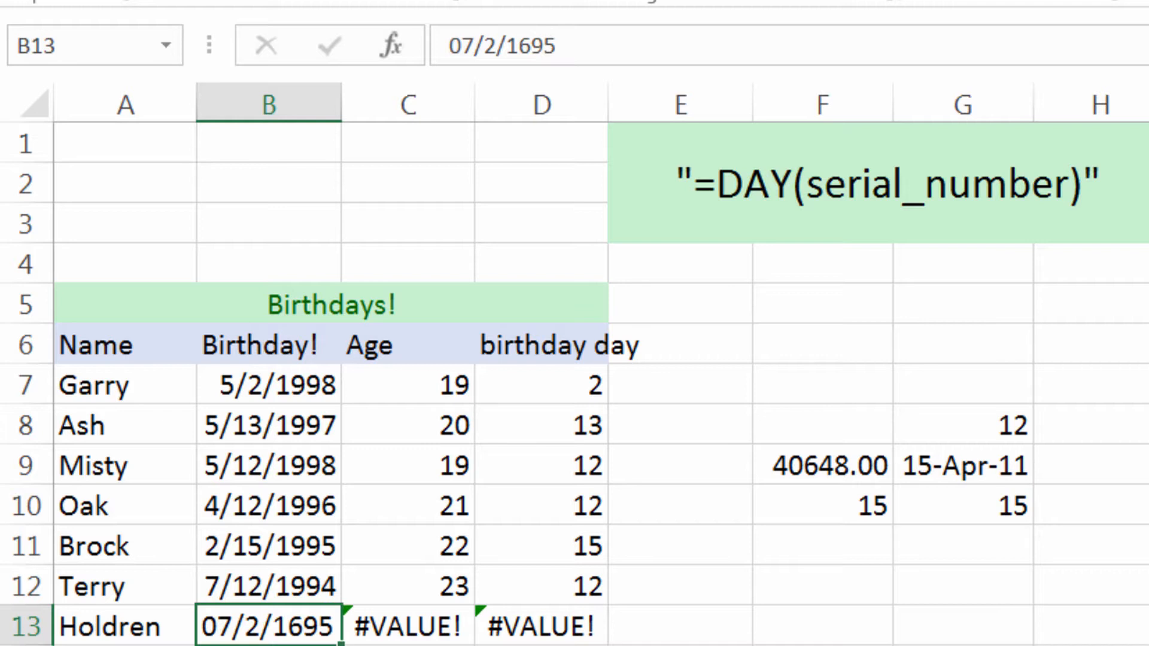
Correct the year of the birthday in cell B13 to 1995 and check the DAY formula in D13.
key("F2")
key("Left")
key("Left")
key("BackSpace")
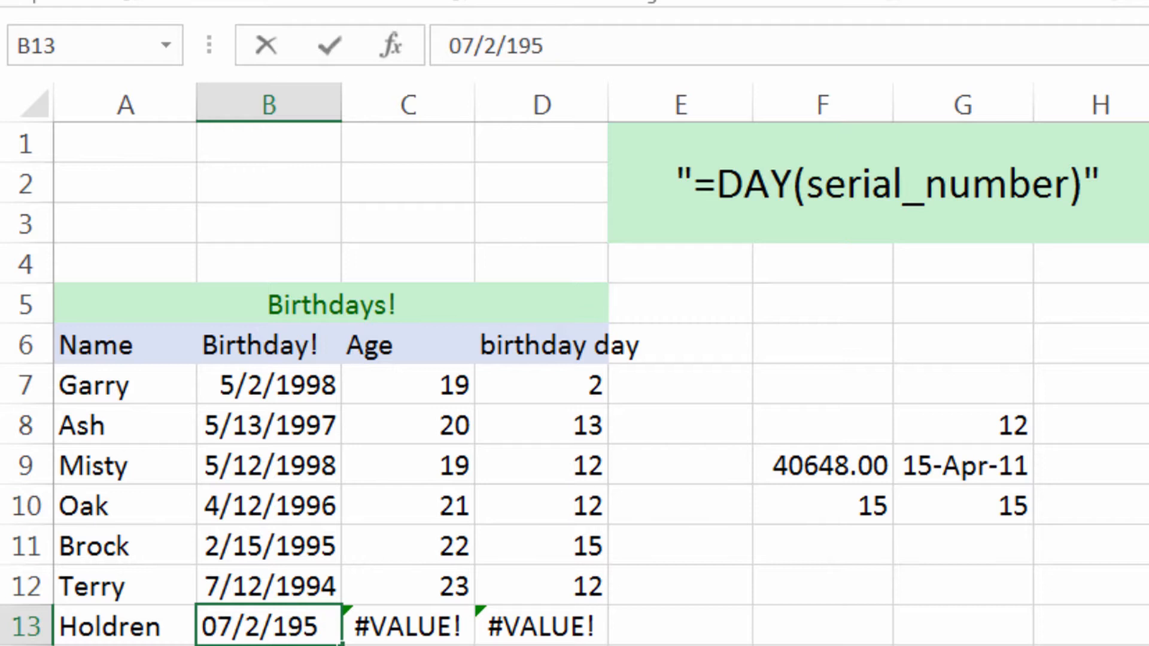
type("9")
key("Return")
key("Right")
key("Right")
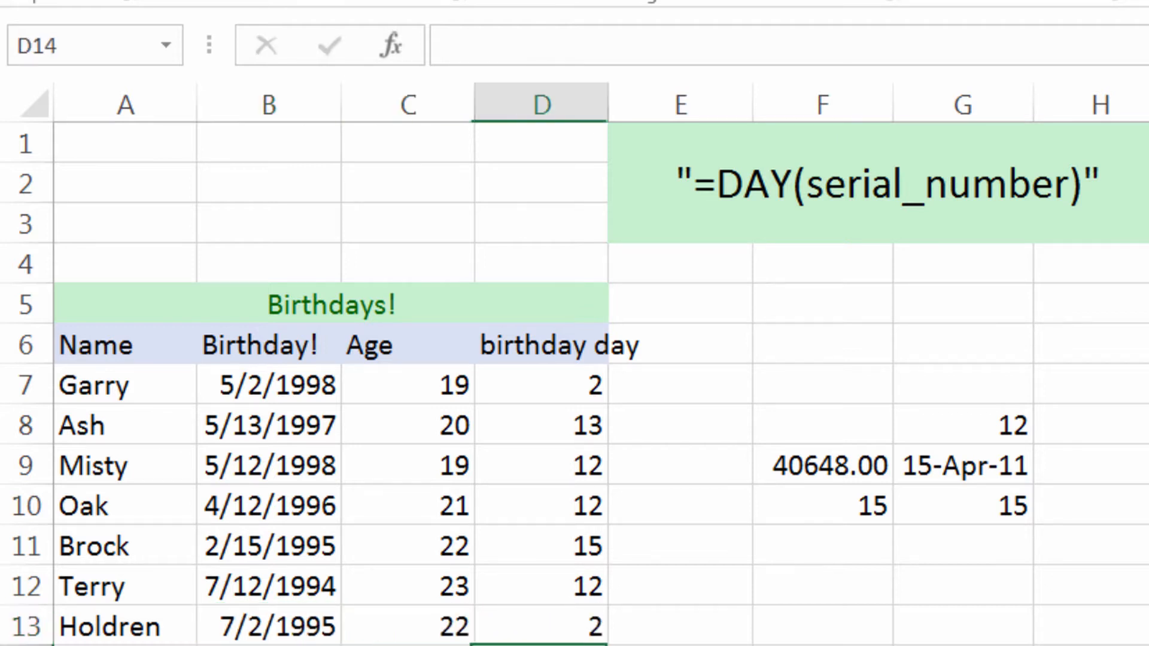
key("Up")
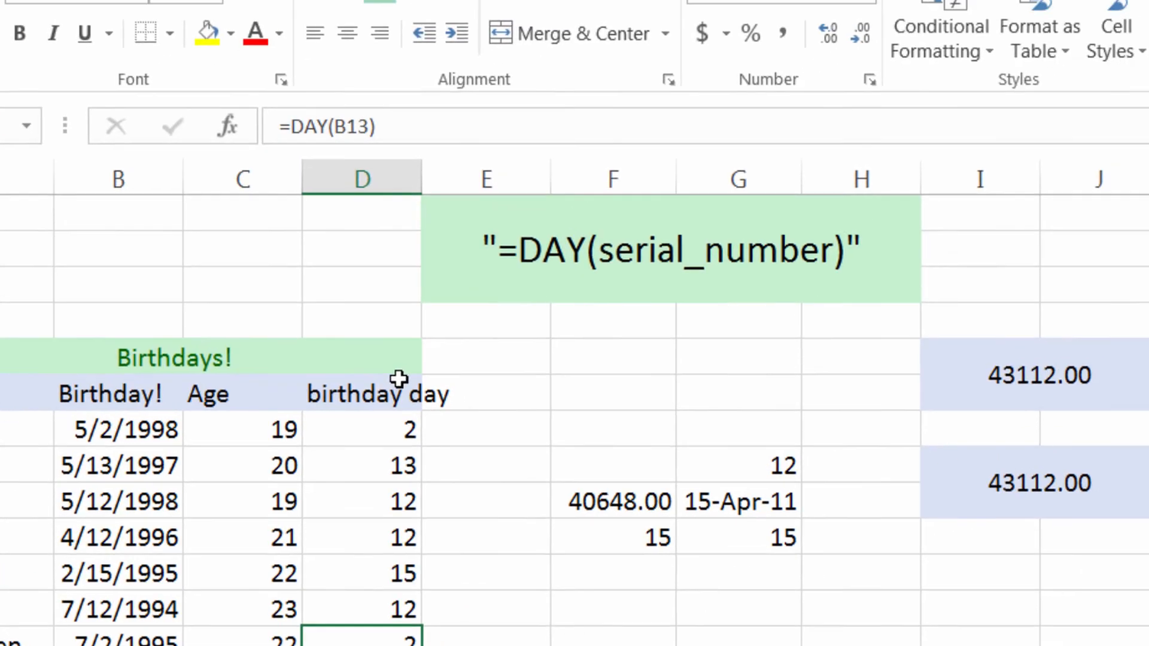
Try sorting the Birthdays! rows by birthday day in ascending order, and undo the sort.
left_click(399, 383)
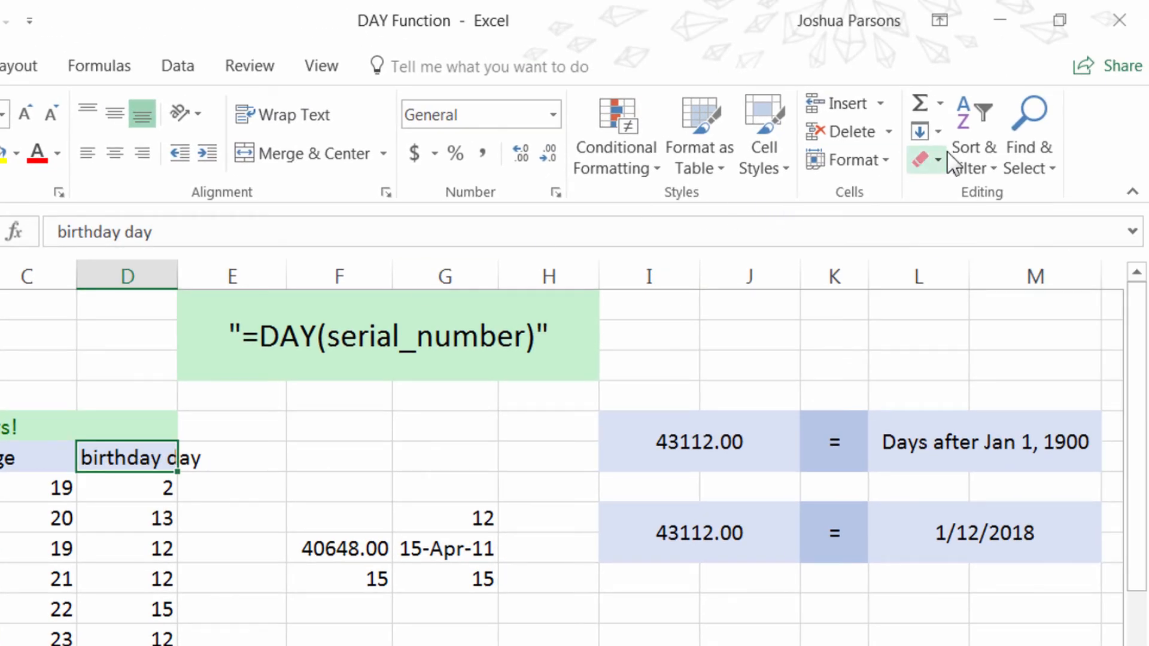
left_click(965, 153)
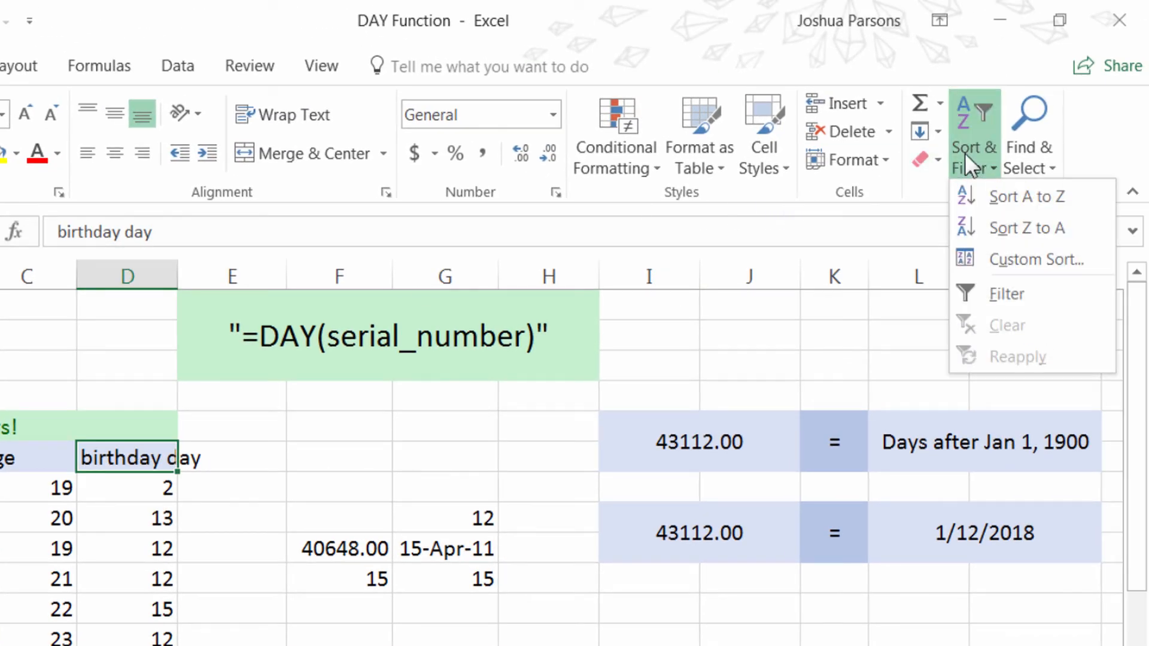
left_click(1011, 197)
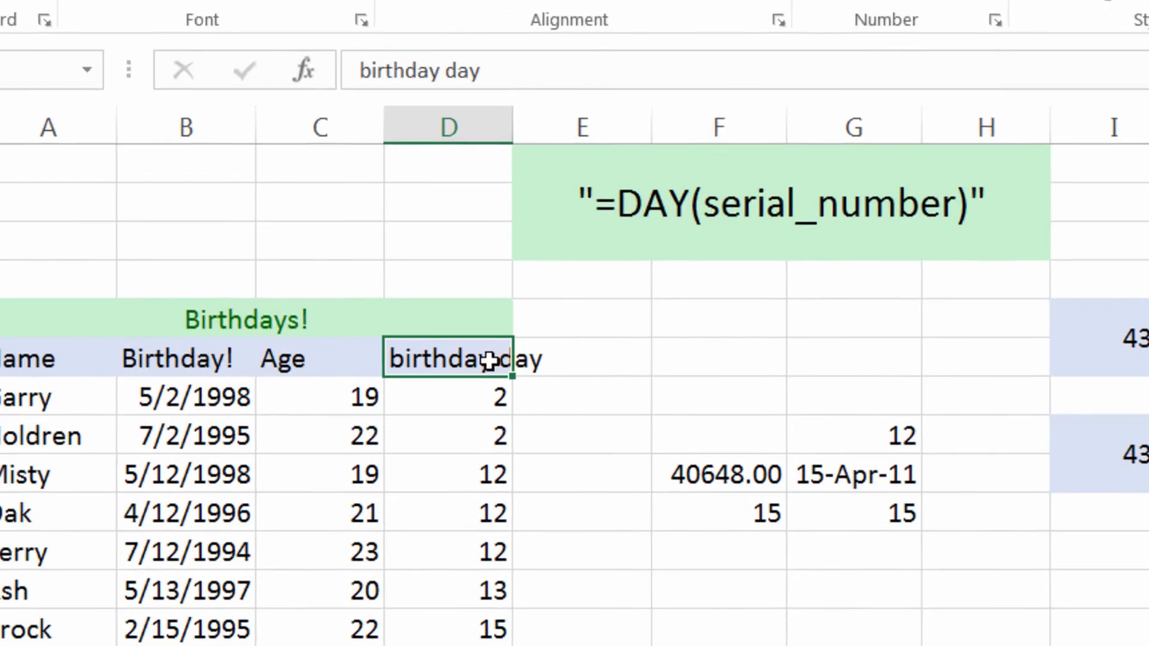
left_click(432, 386)
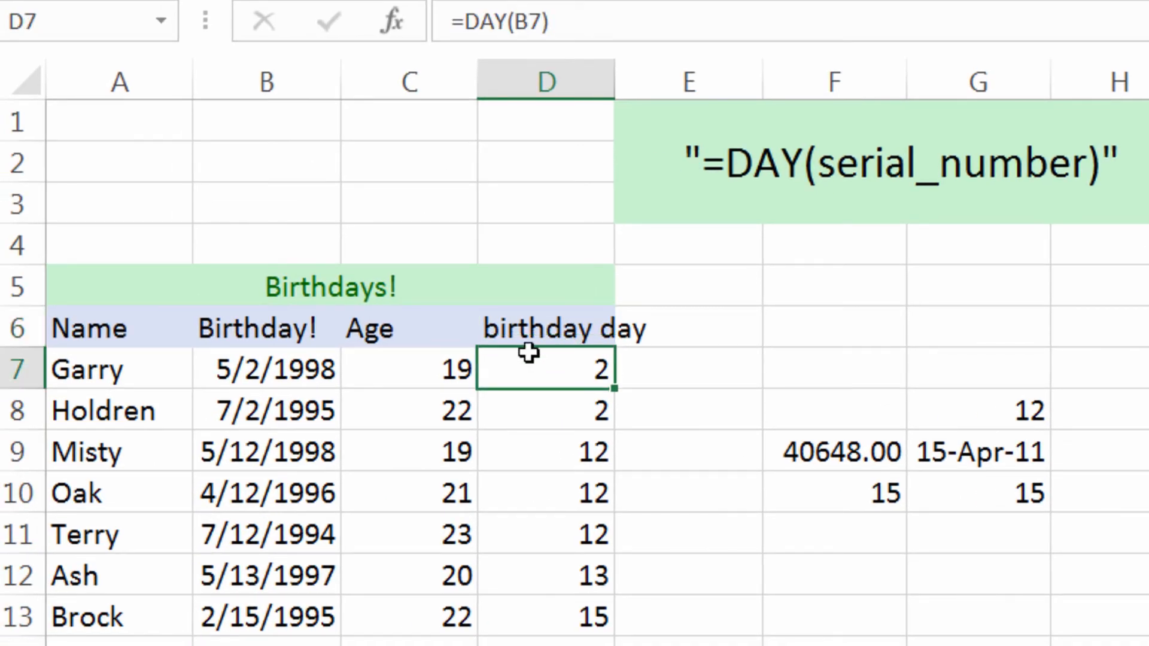
key("ctrl+z")
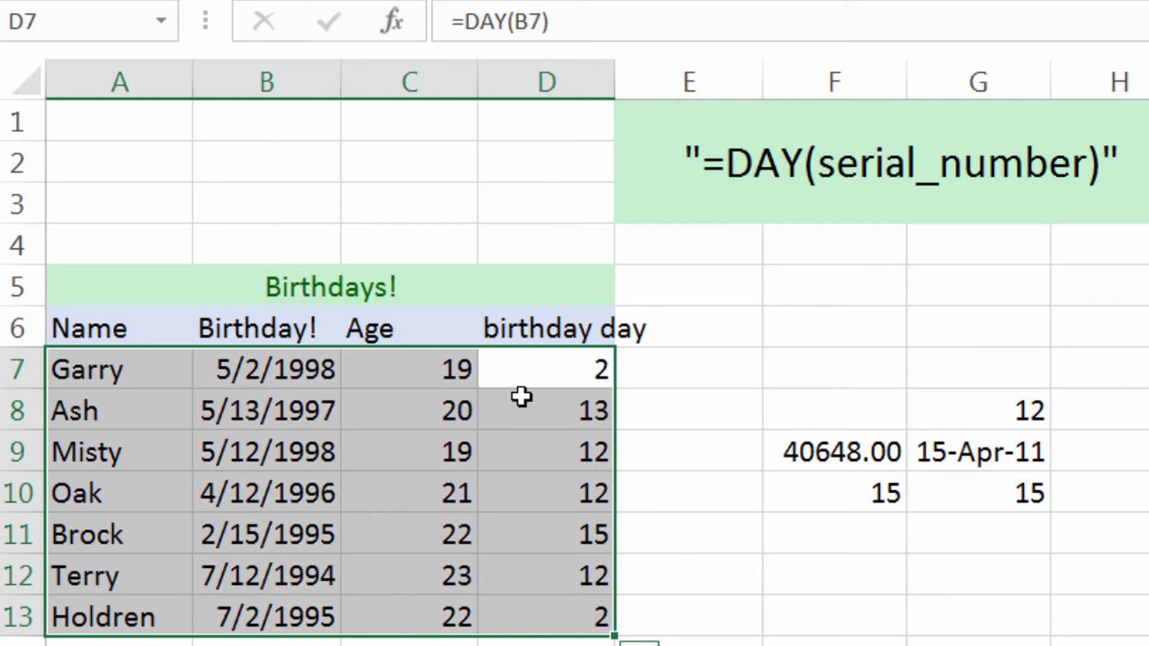
Format the range A6:D13, including its header row, as a table with the light blue banded style.
left_click_drag(564, 608, 226, 442)
left_click_drag(127, 355, 120, 329)
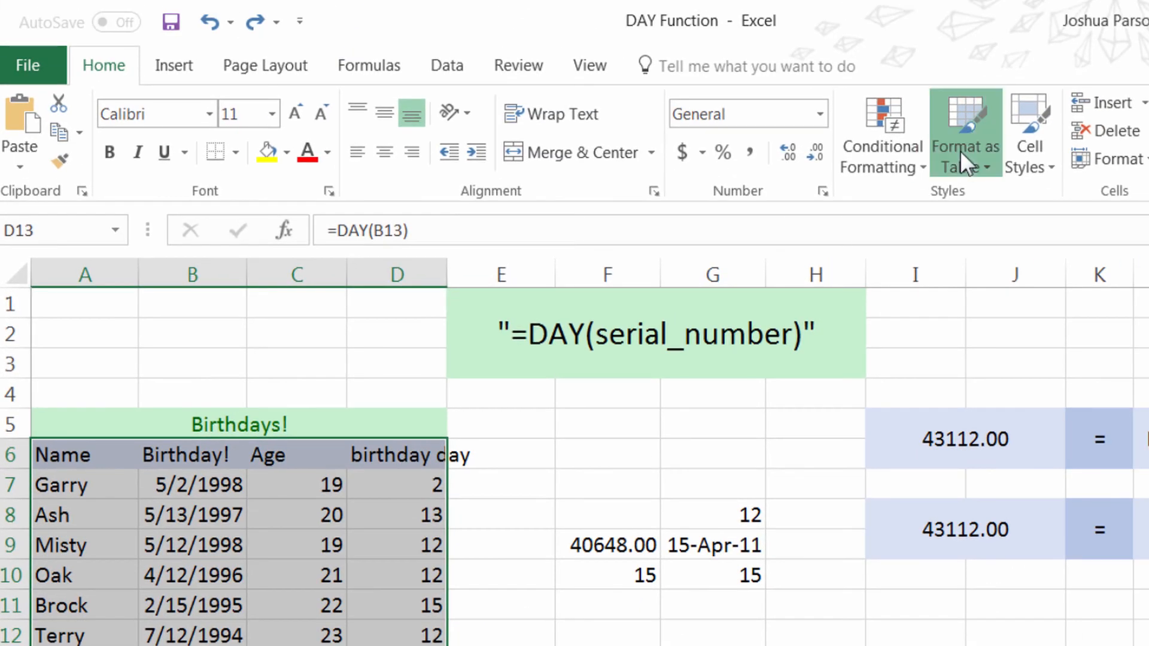
left_click(960, 150)
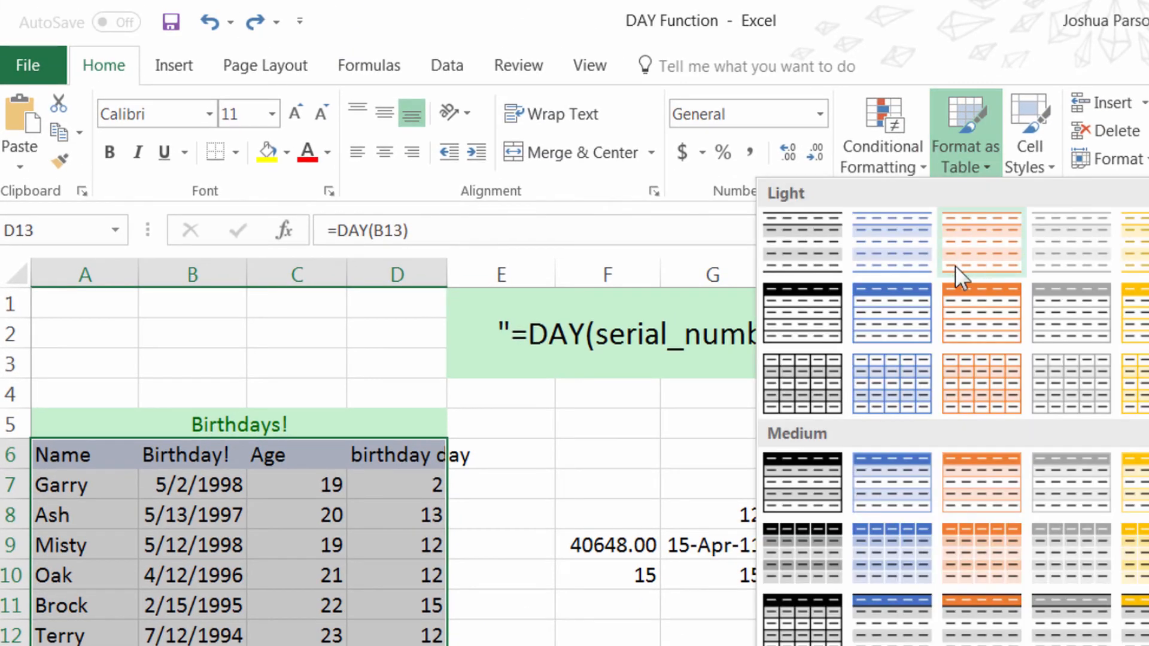
left_click(892, 254)
key("Return")
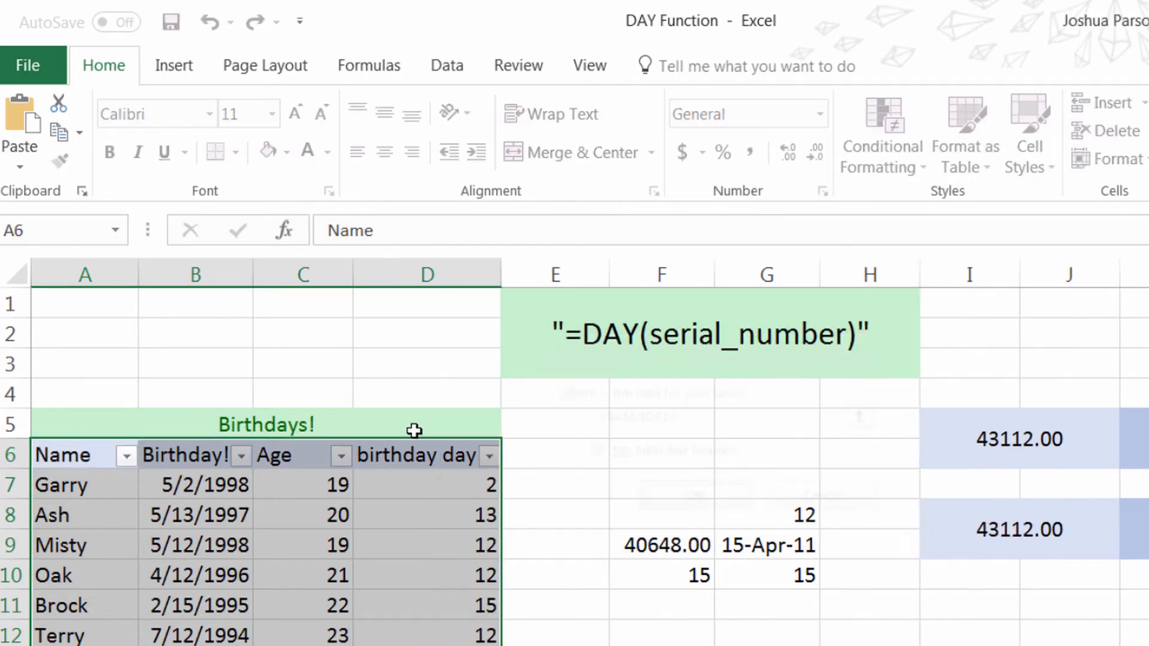
Sort the Birthdays! table by the birthday day column from largest to smallest.
left_click(448, 440)
left_click(617, 371)
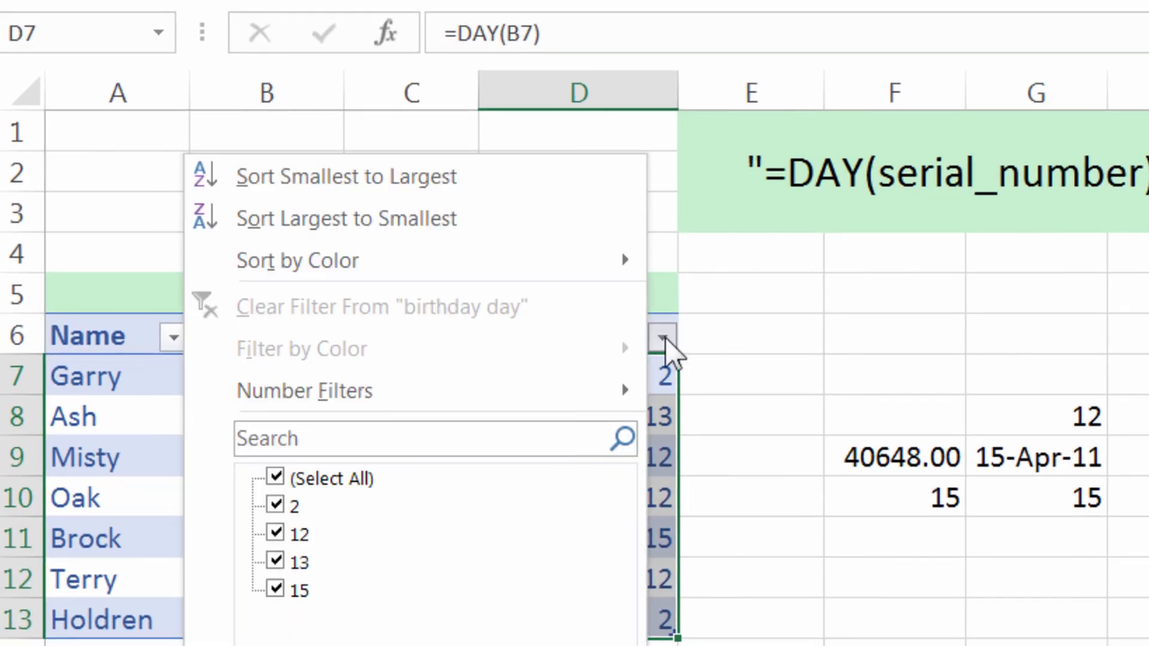
left_click(393, 263)
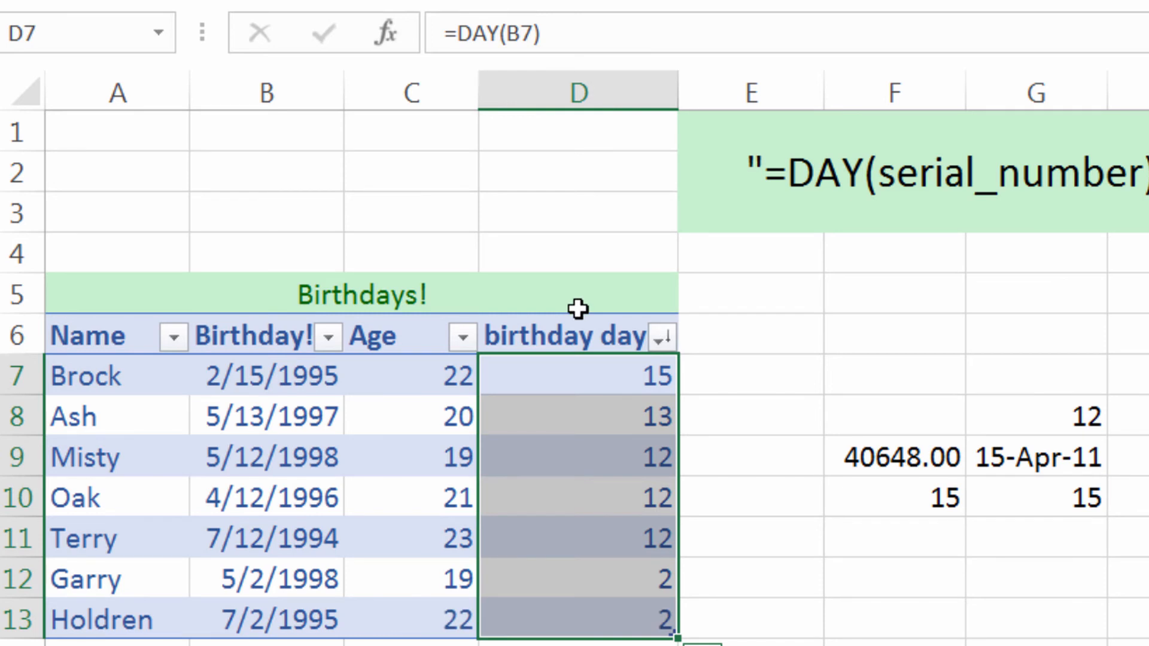
Review the sorted birthday days, especially D9:D11, and compare them with today's date in cell L8.
left_click(657, 374)
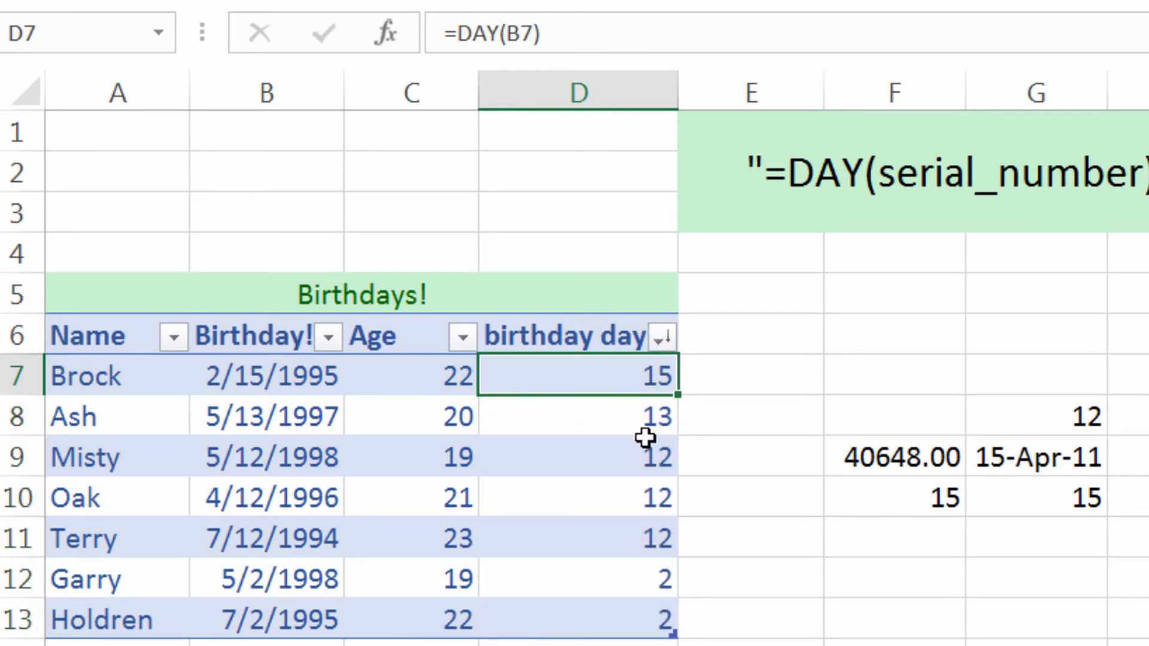
left_click(645, 437)
key("Down")
key("Up")
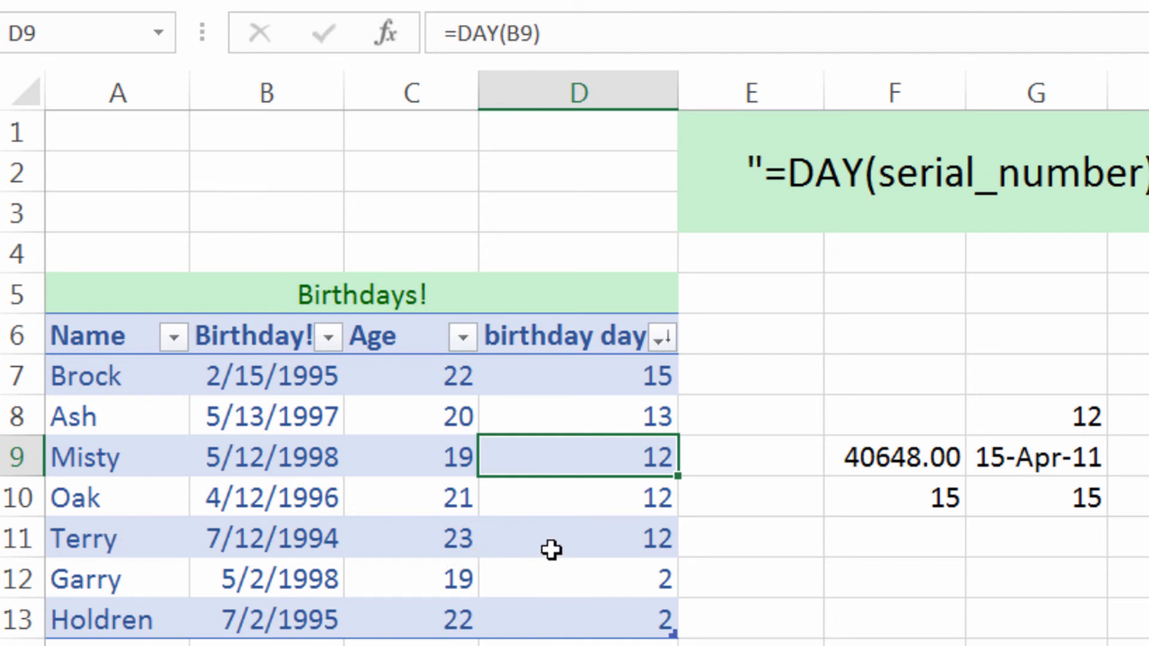
left_click_drag(551, 547, 585, 452)
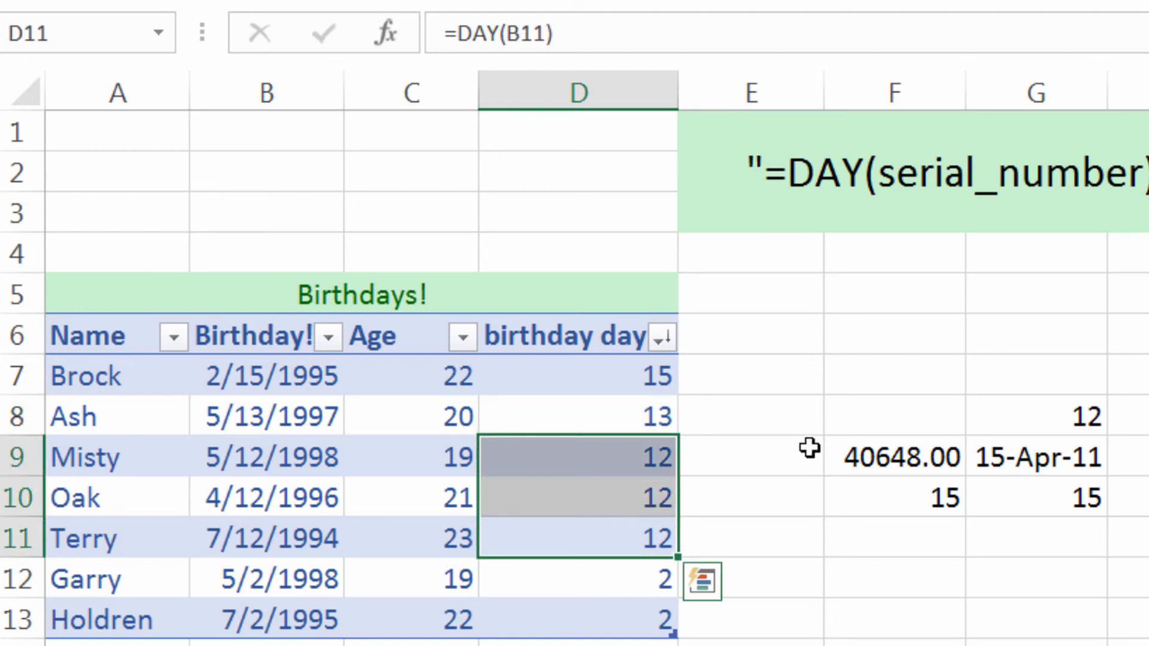
left_click(1148, 440)
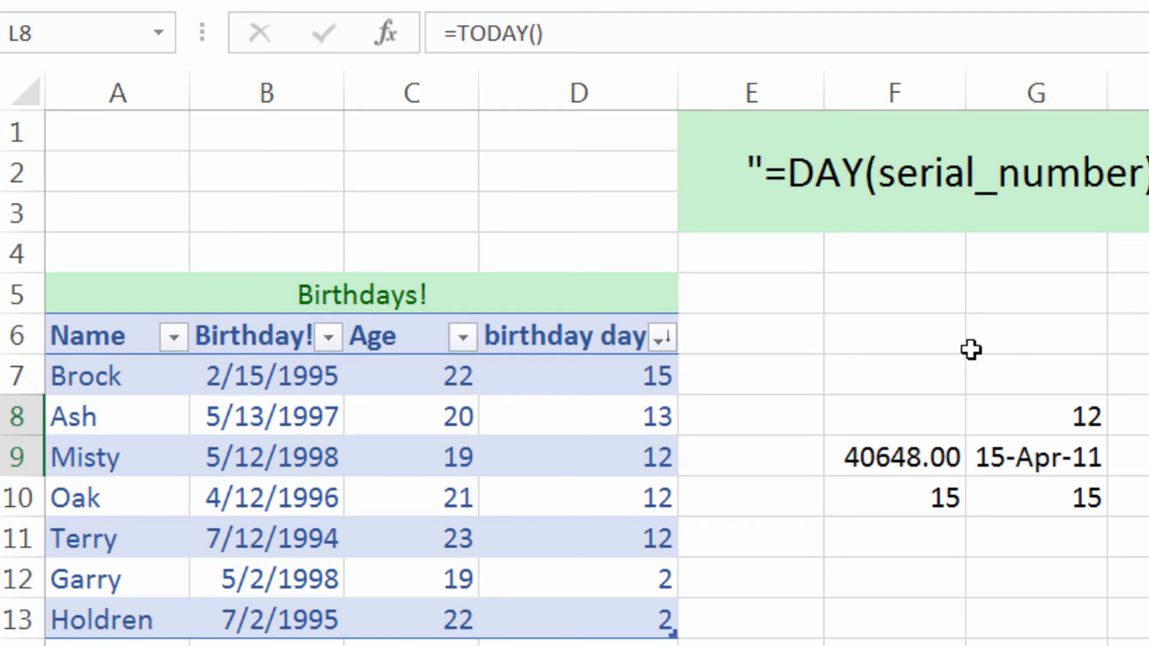
left_click(944, 347)
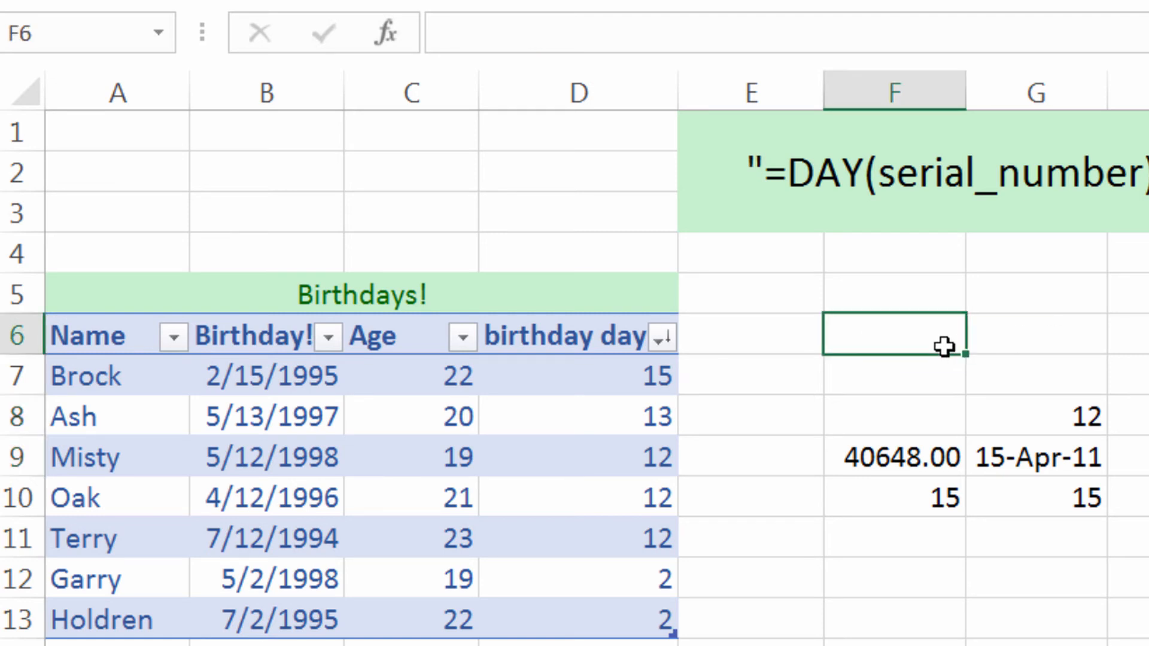